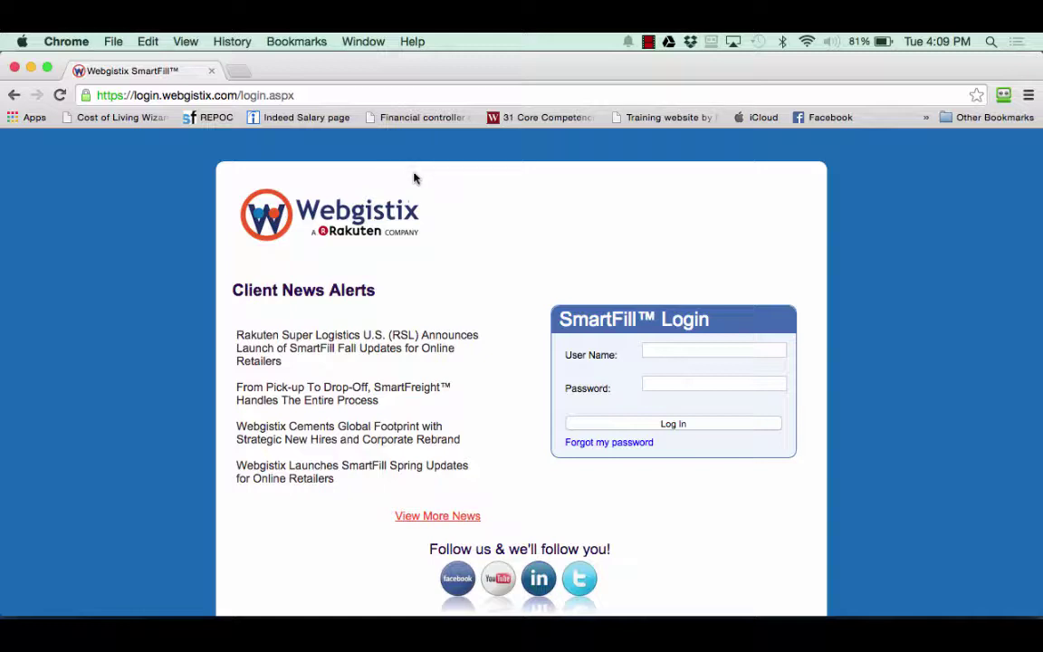
Sign in to SmartFill with the account's user name and password.
left_click(662, 345)
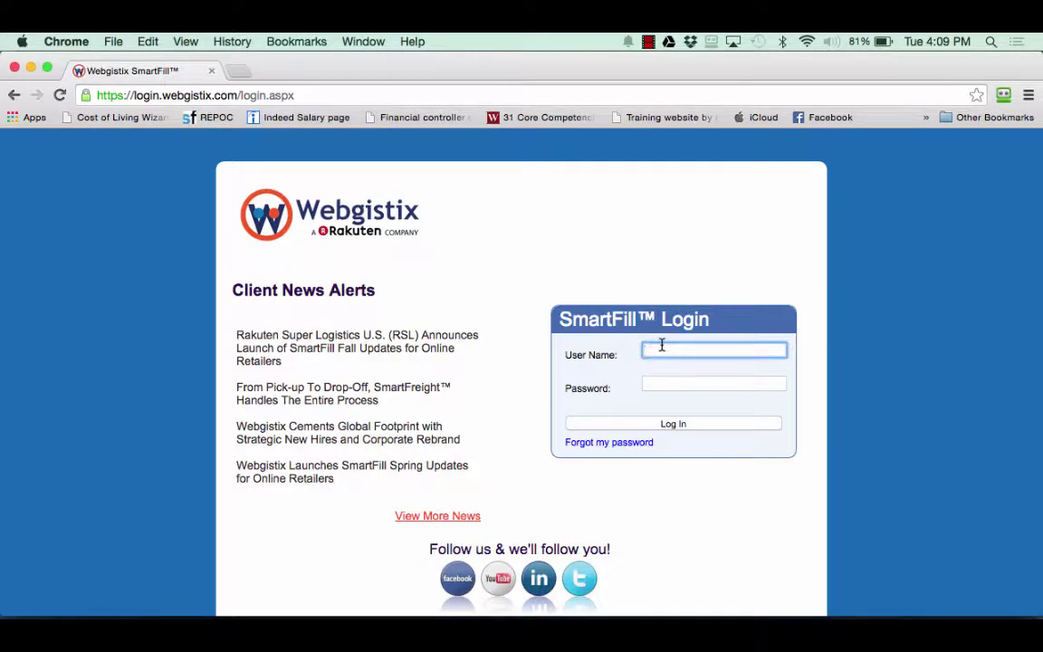
type("powermanagement")
key("Tab")
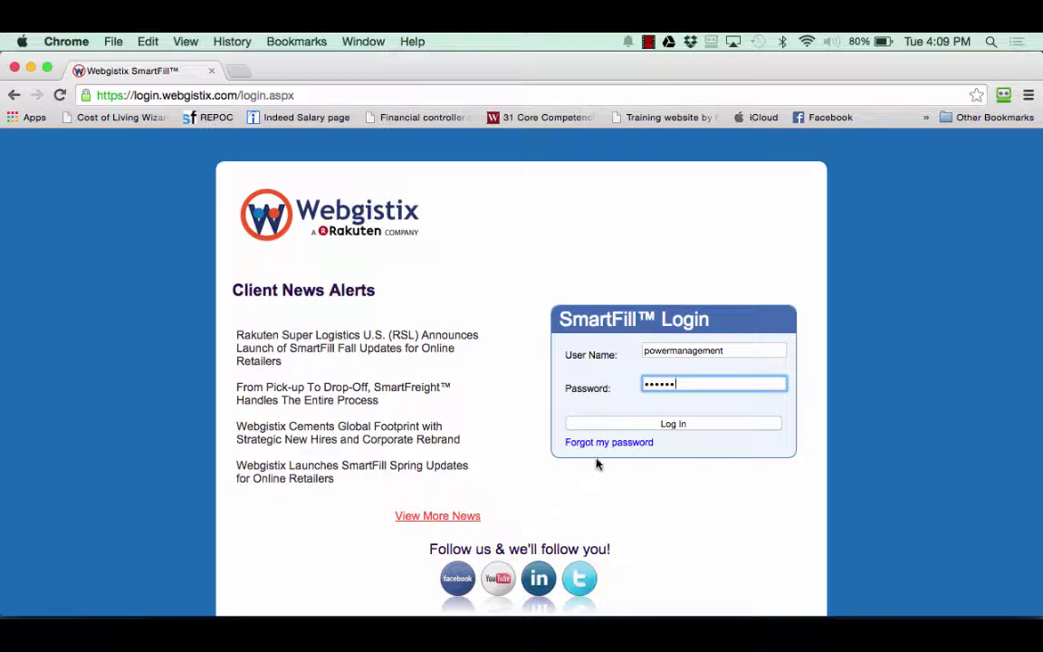
left_click(675, 425)
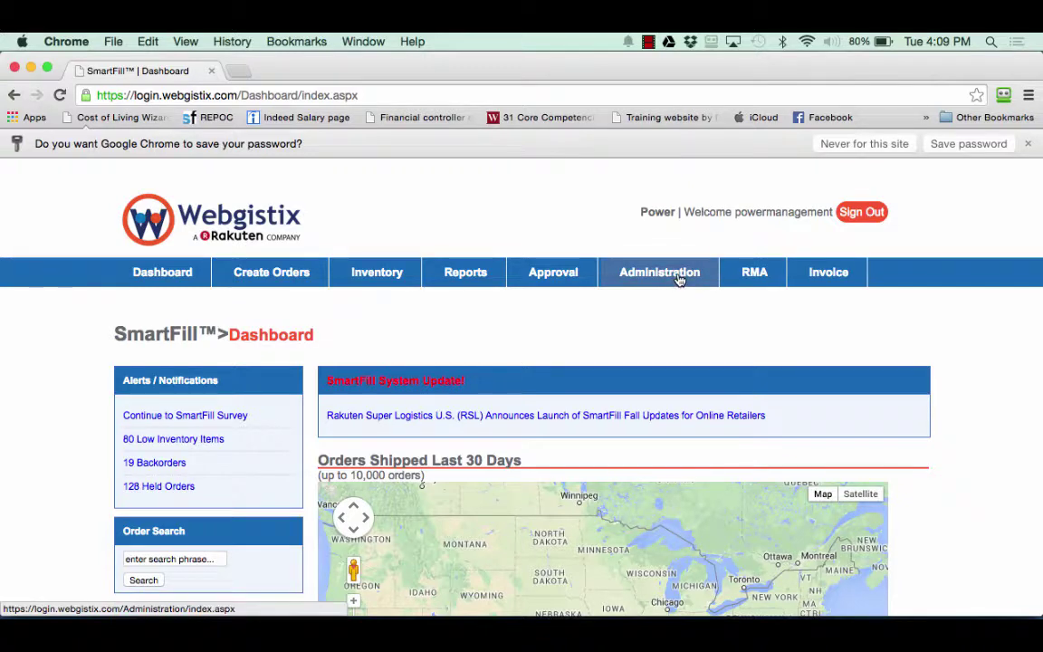
Go to the Administration area and find the Inbound Shipment Management section.
left_click(679, 279)
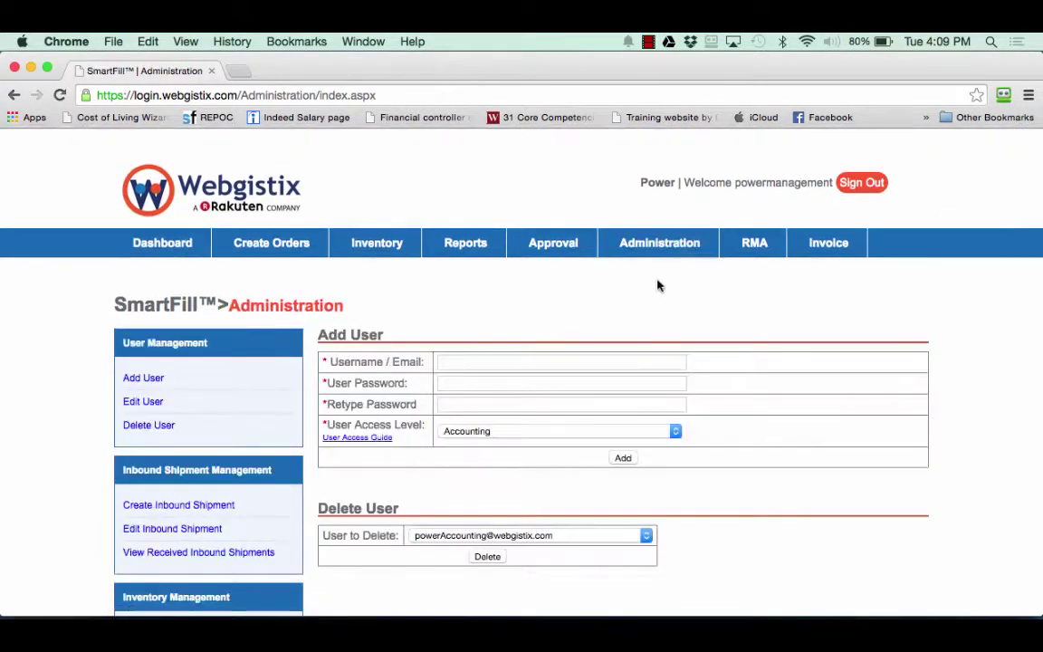
scroll(317, 327, "down", 3)
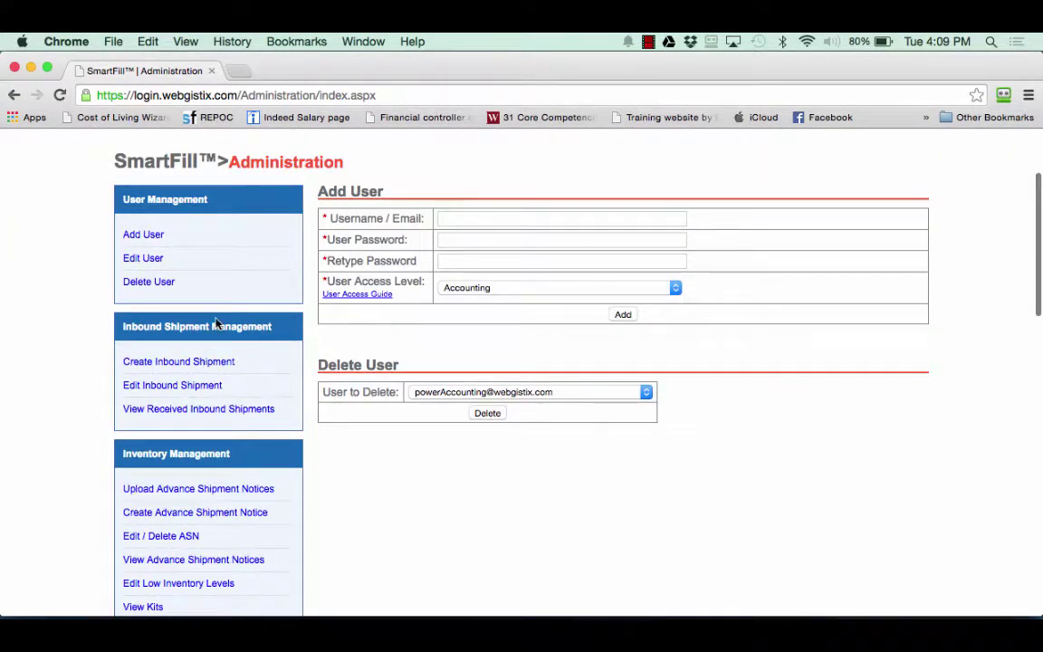
left_click_drag(123, 326, 258, 331)
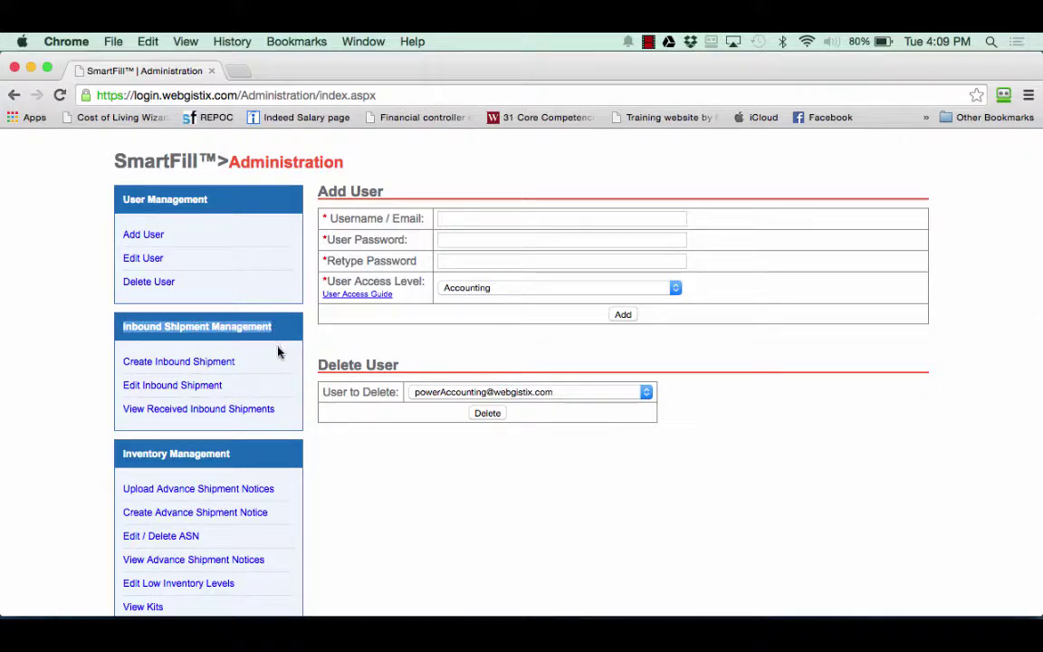
left_click(278, 353)
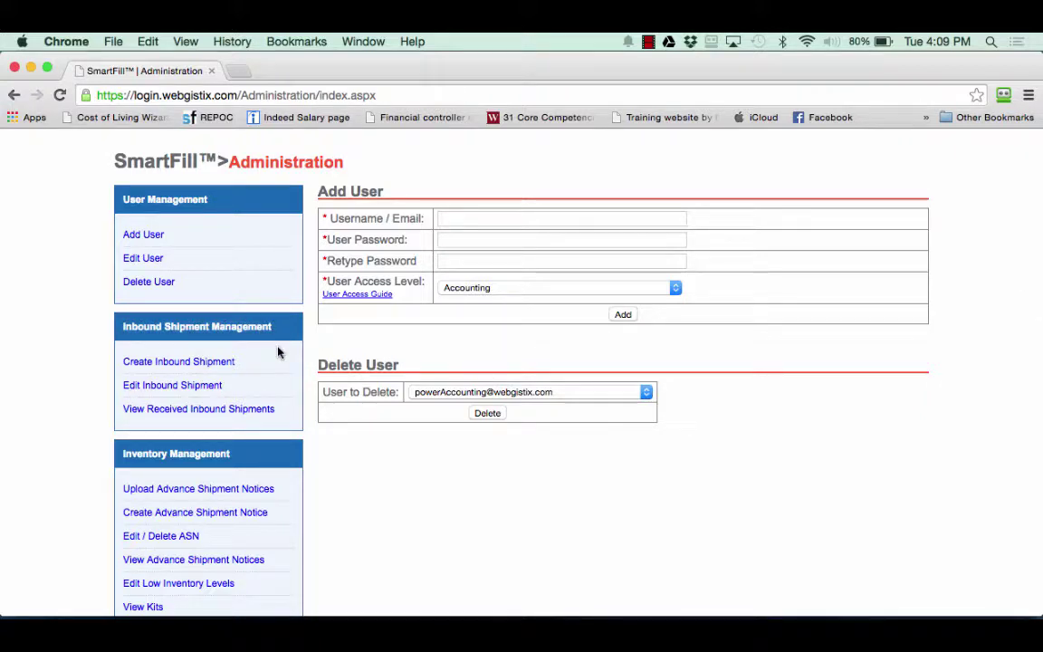
Start a new inbound shipment with warehouse Atlanta, carrier UPS and tracking number 123456789.
left_click(161, 367)
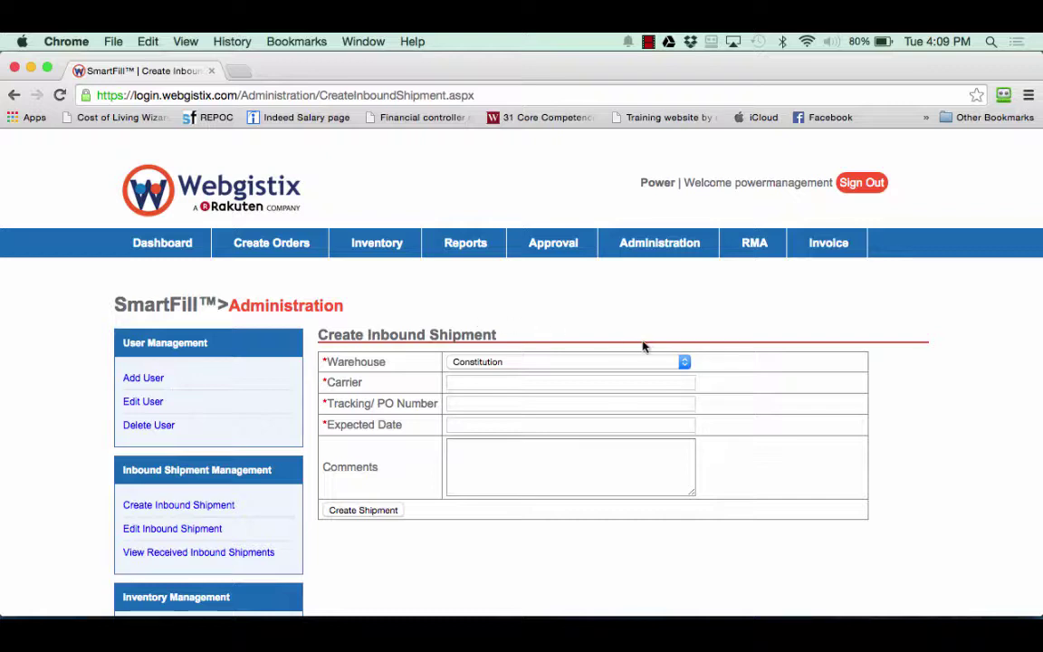
left_click(685, 362)
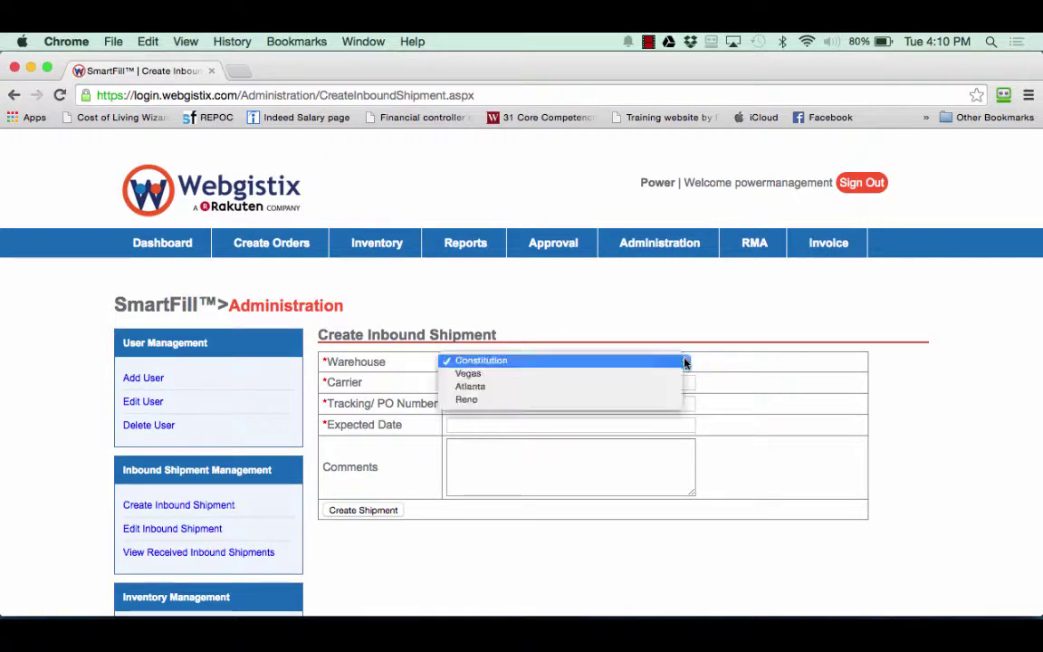
left_click(609, 389)
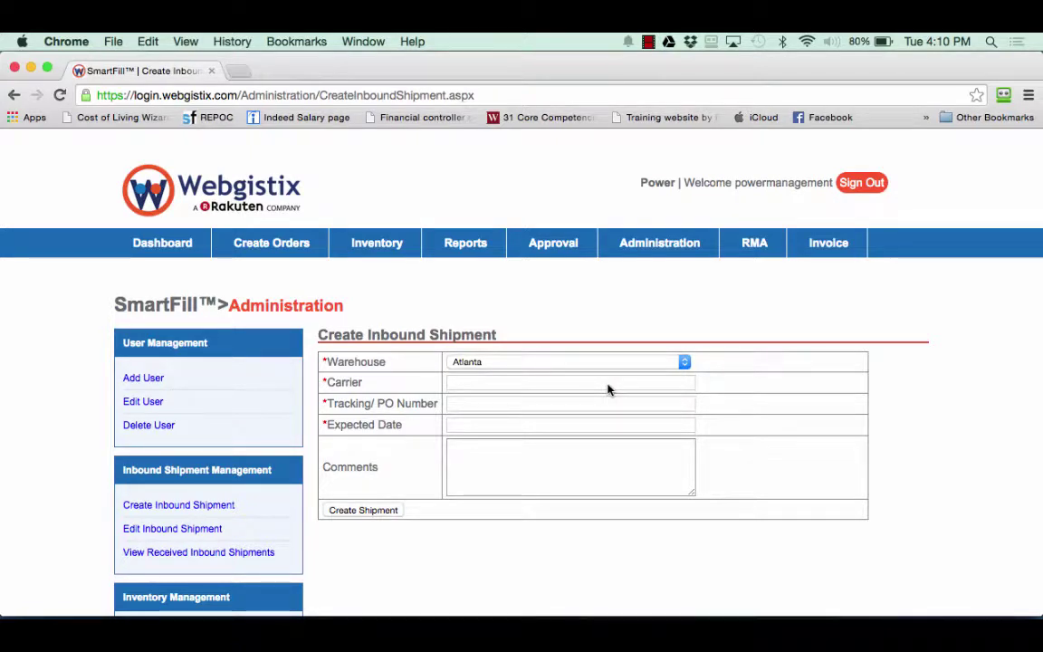
left_click(501, 381)
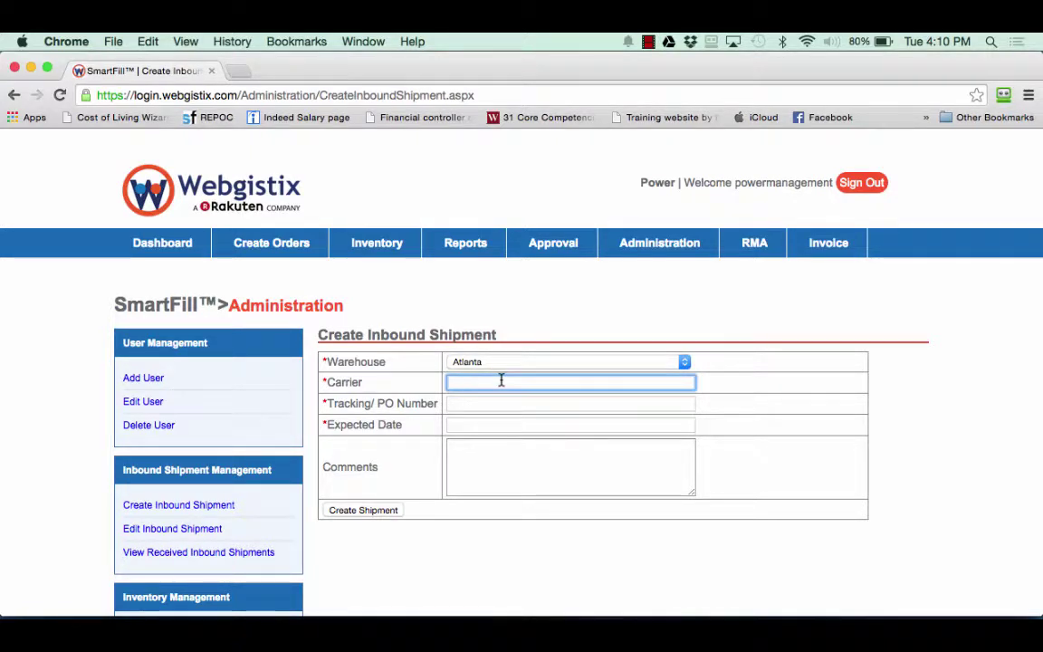
type("UPS")
left_click(497, 404)
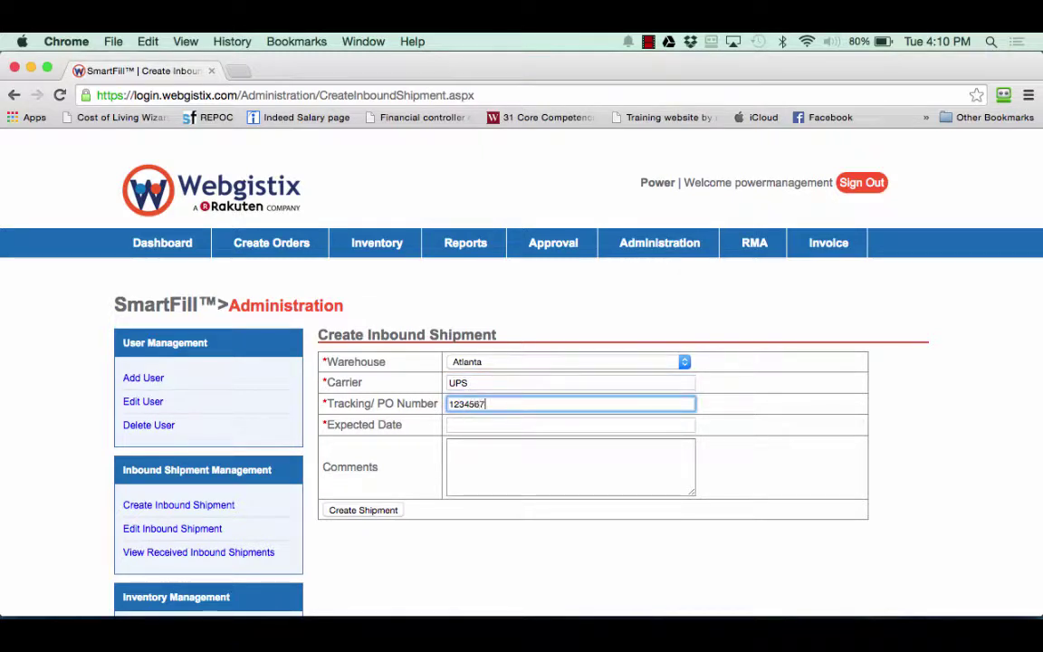
type("123456789")
Set the expected date to 11/29/2014 and begin the comment 'This is a Test!'.
left_click(483, 423)
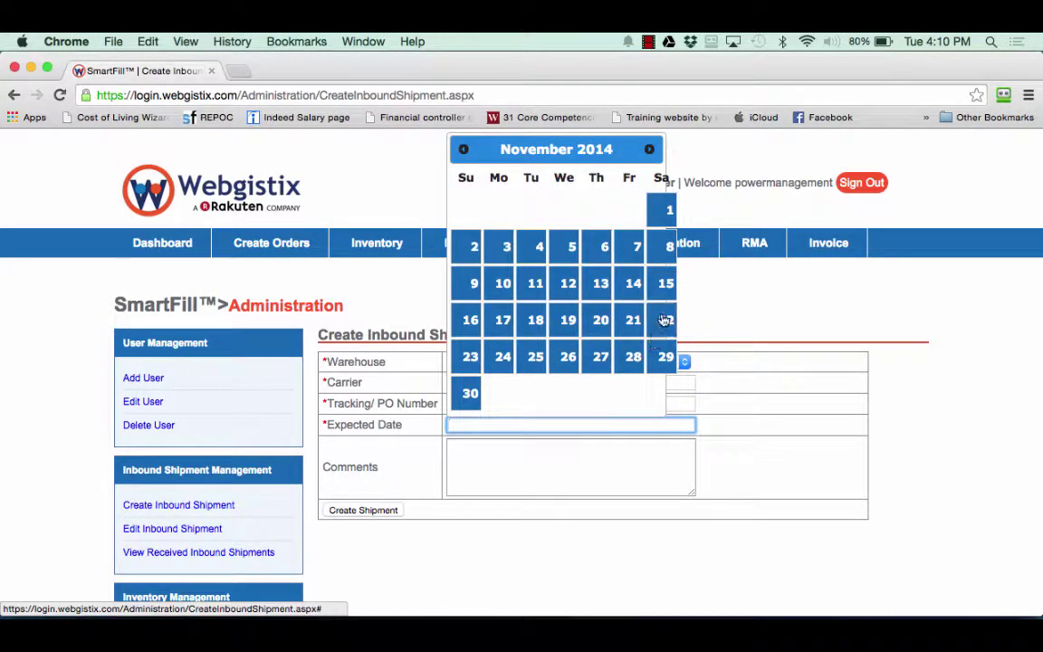
left_click(666, 357)
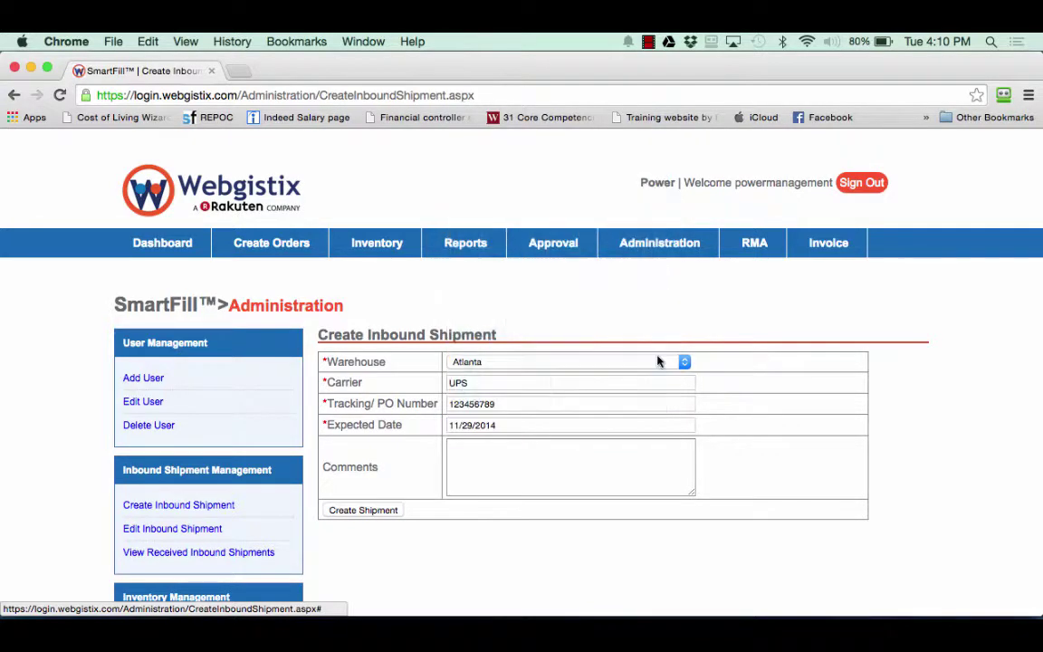
left_click(488, 446)
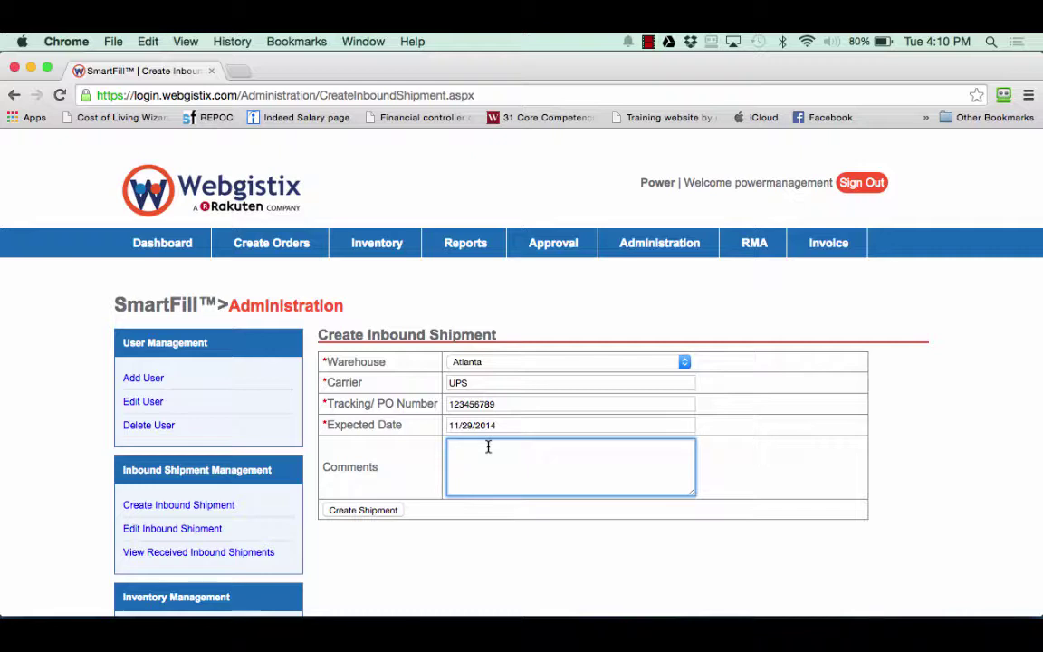
type("Th")
Finish the comment 'This is a Test!', create the shipment, and review its details.
type("is is a Test!")
left_click(379, 513)
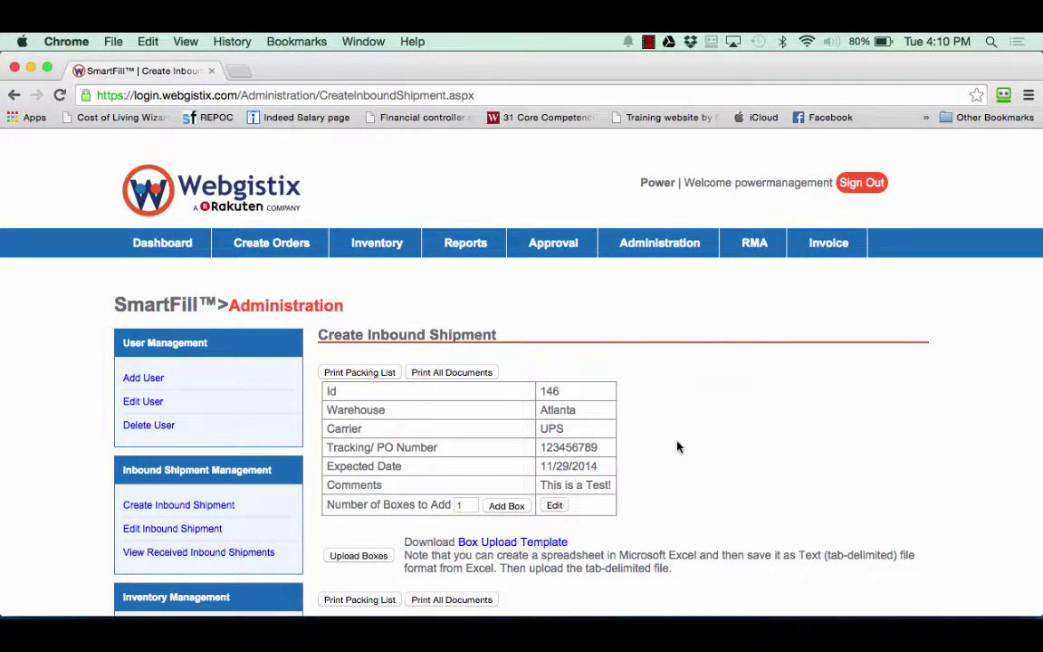
scroll(677, 447, "down", 1)
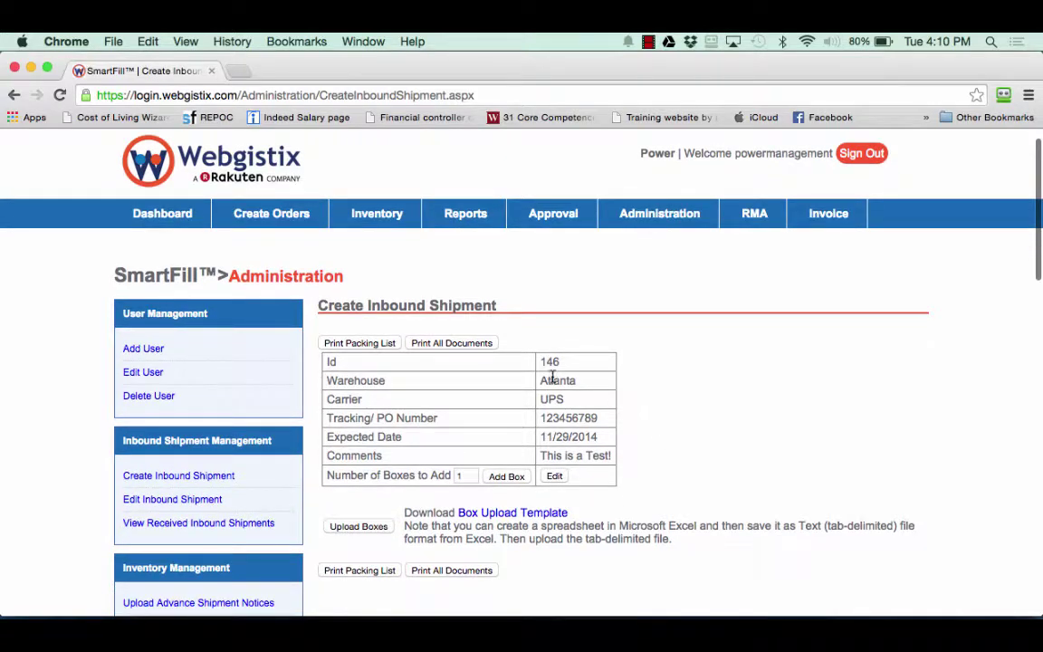
left_click_drag(544, 362, 612, 453)
left_click(638, 448)
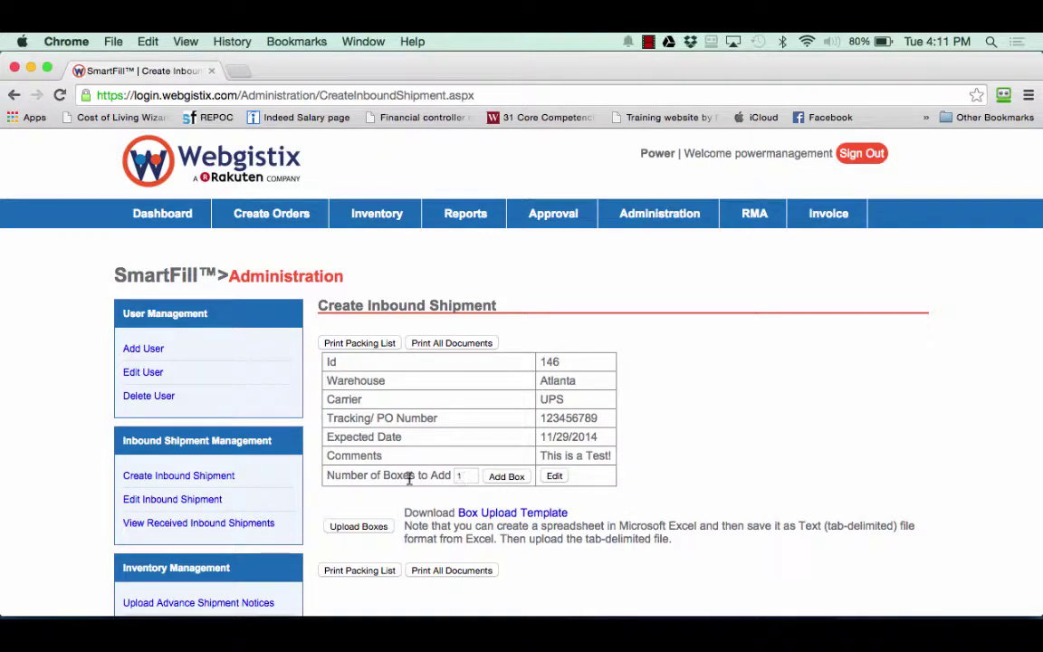
Point out the Number of Boxes to Add field, set to 1, for shipment 146.
left_click_drag(329, 477, 450, 472)
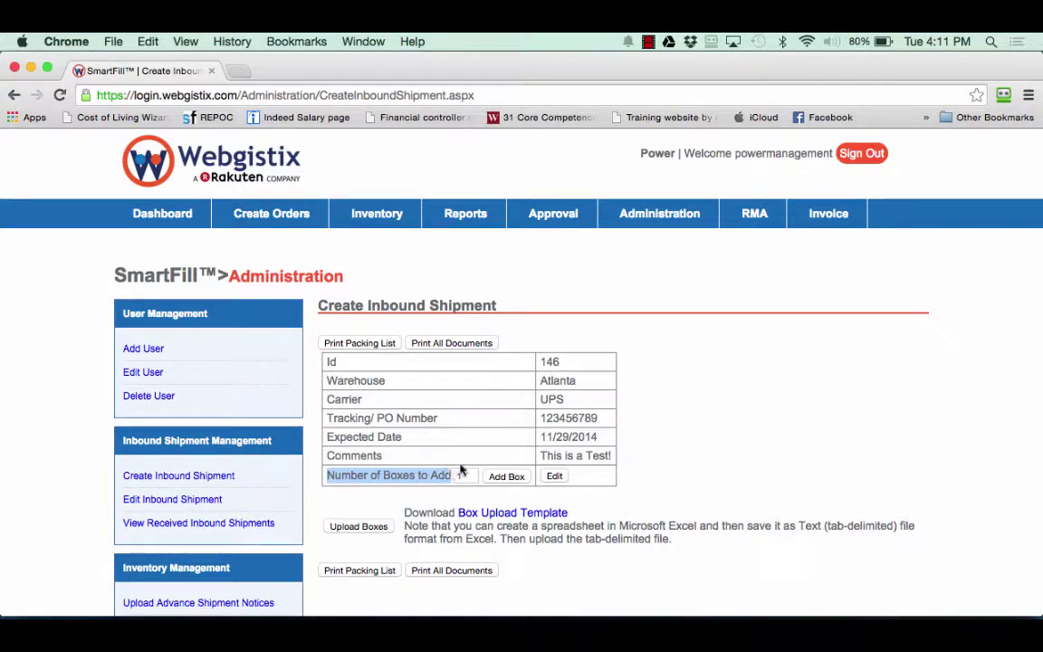
left_click(692, 465)
scroll(694, 464, "down", 2)
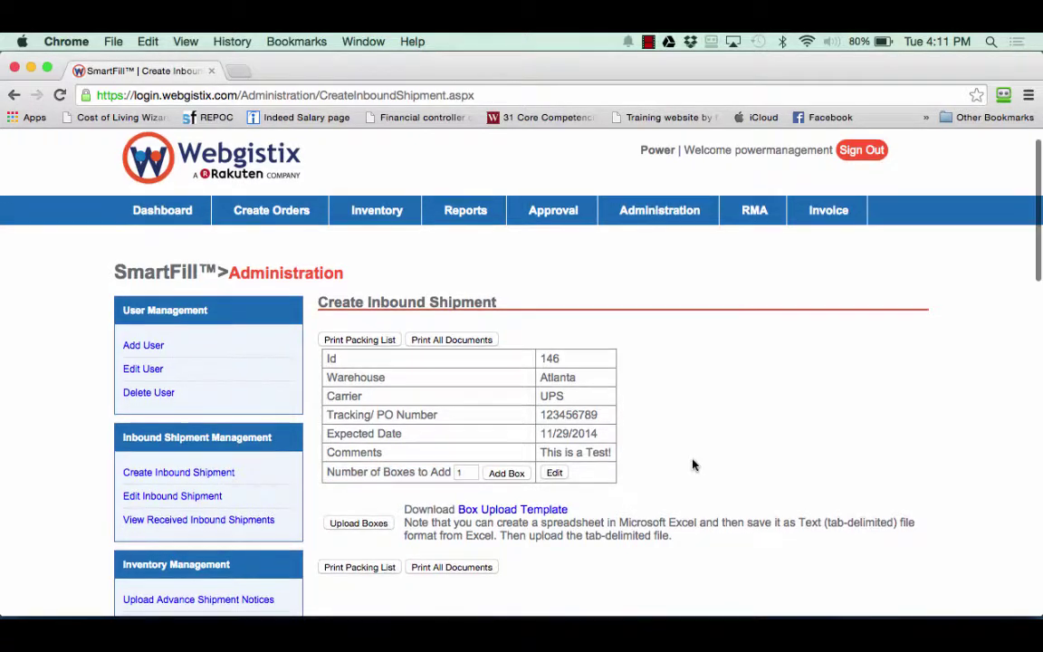
scroll(692, 464, "down", 4)
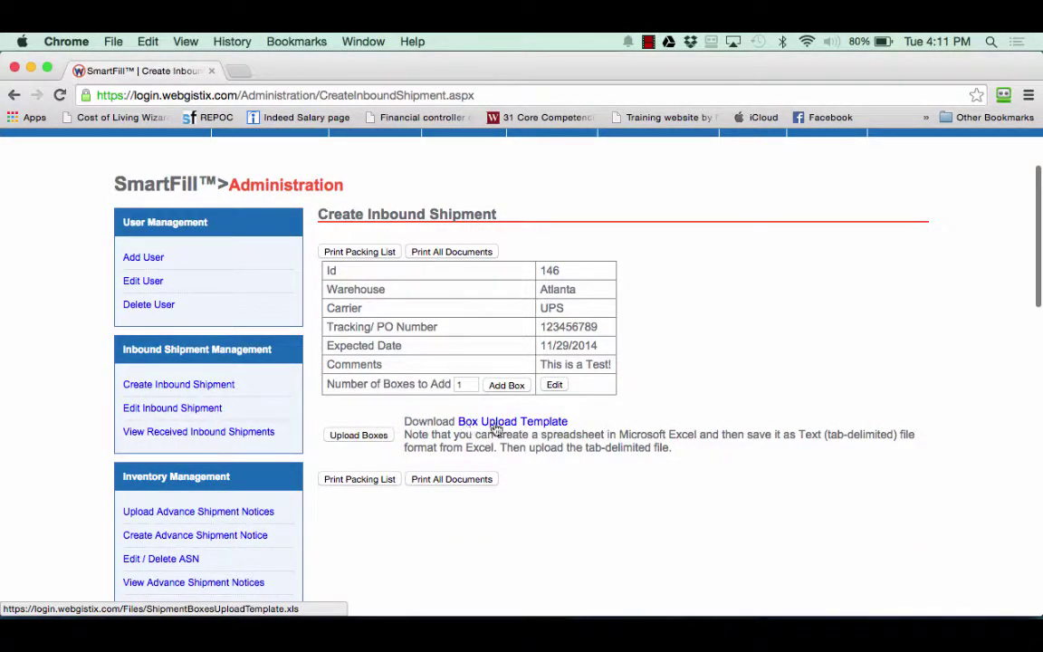
Open the box upload template in Excel, check its Box #, ItemId and Quantity columns, and close it.
left_click(555, 426)
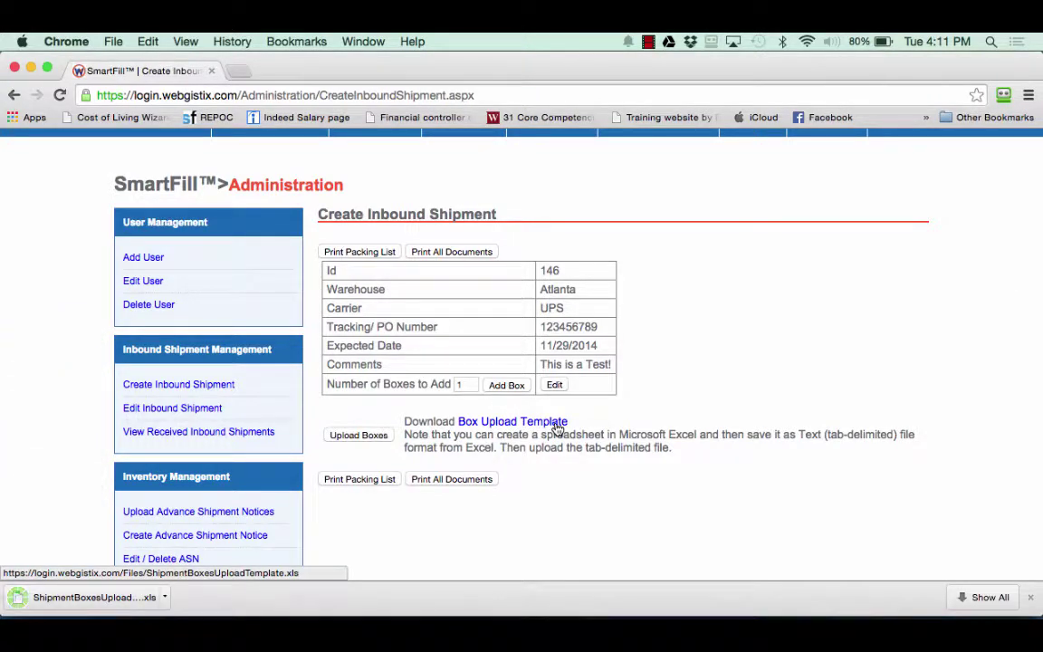
left_click(165, 596)
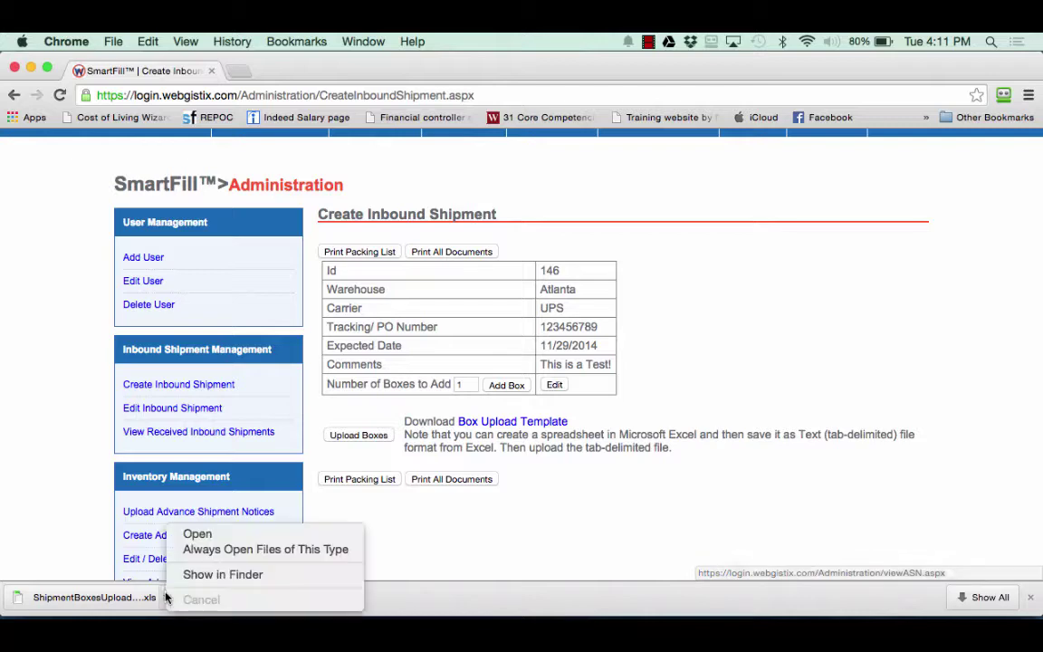
left_click(195, 534)
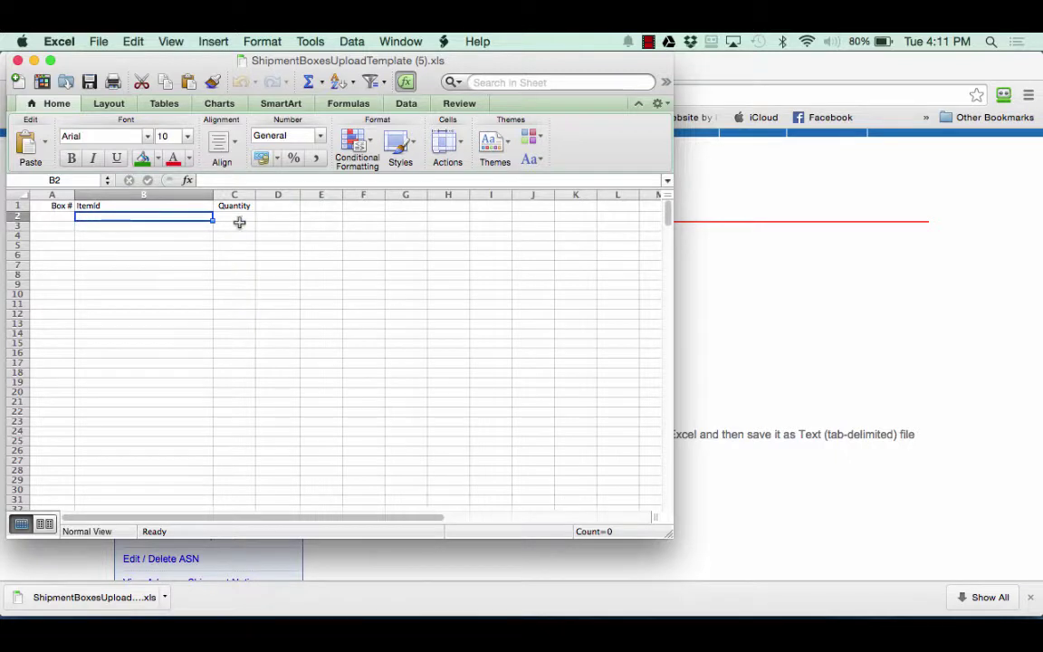
left_click(53, 216)
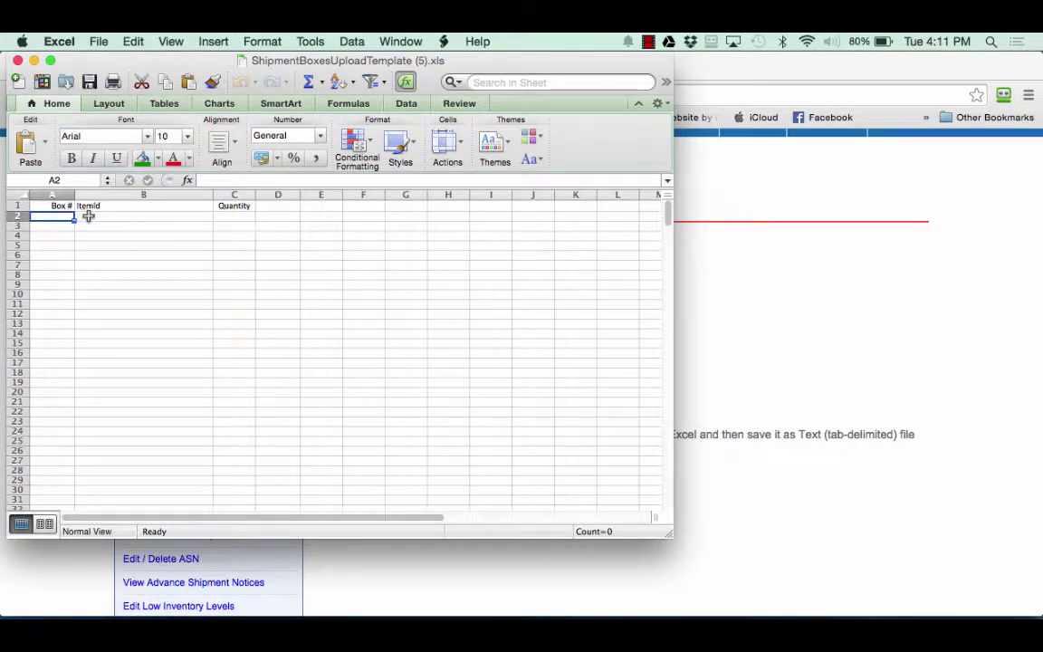
left_click(91, 216)
left_click(224, 217)
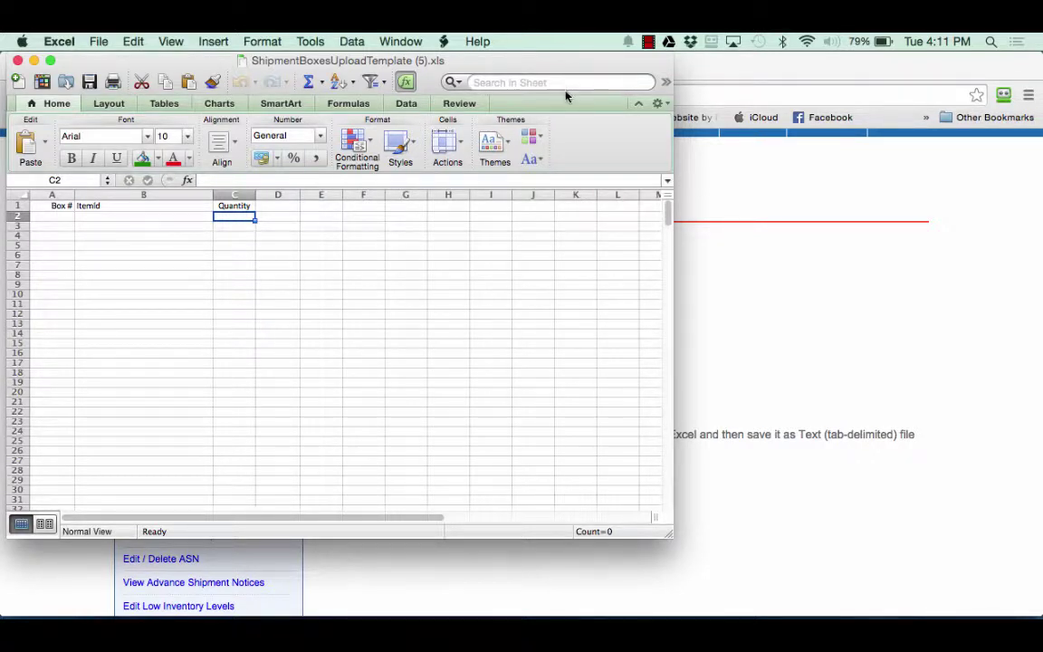
left_click(18, 61)
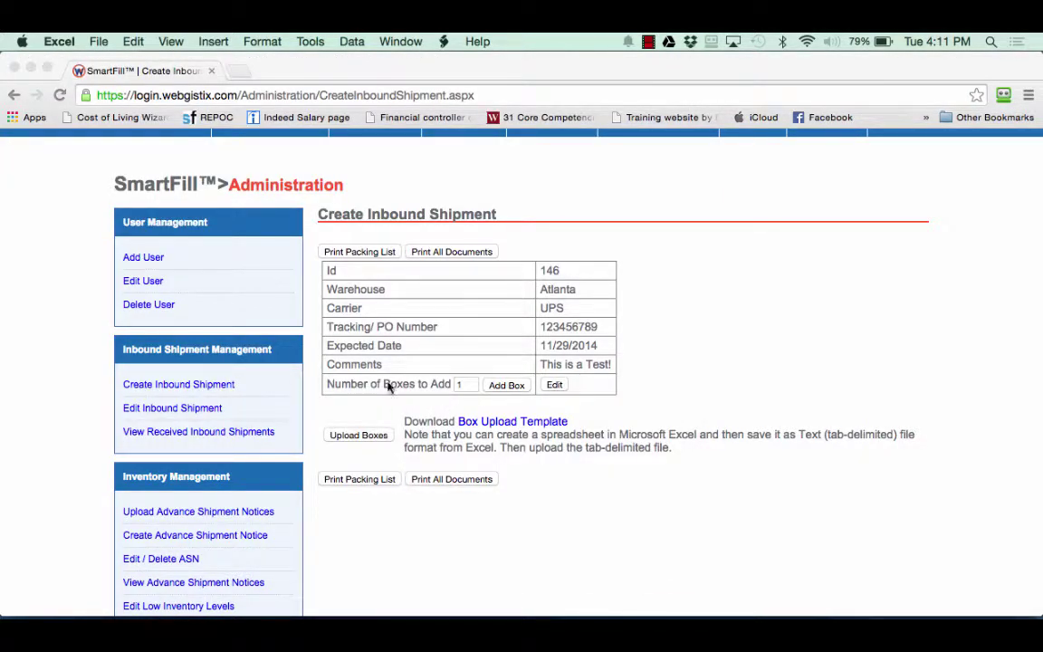
Add two boxes, 146-1 and 146-2, to shipment 146.
left_click(472, 390)
double_click(459, 385)
type("2")
left_click(510, 387)
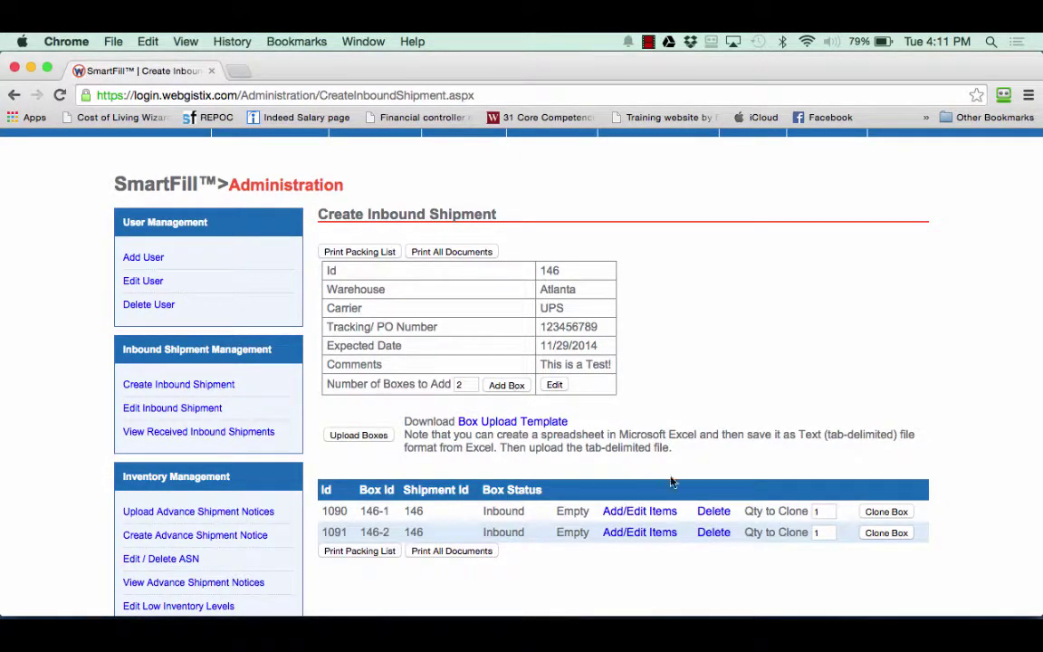
scroll(593, 489, "down", 1)
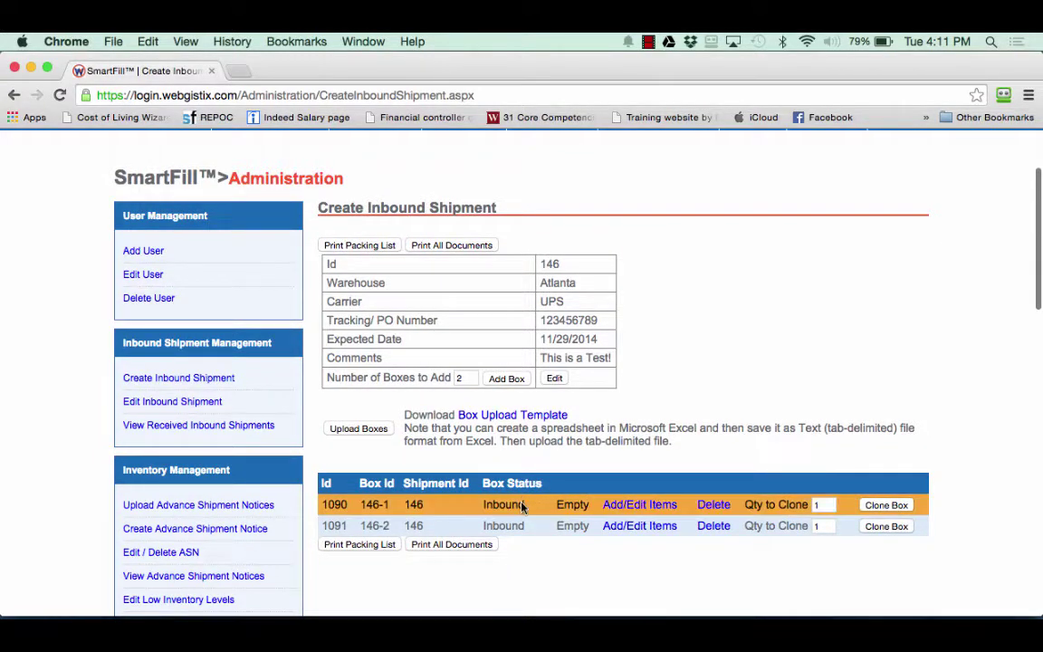
Add 12 of pow-0534a433403228a to box 146-1.
left_click(639, 507)
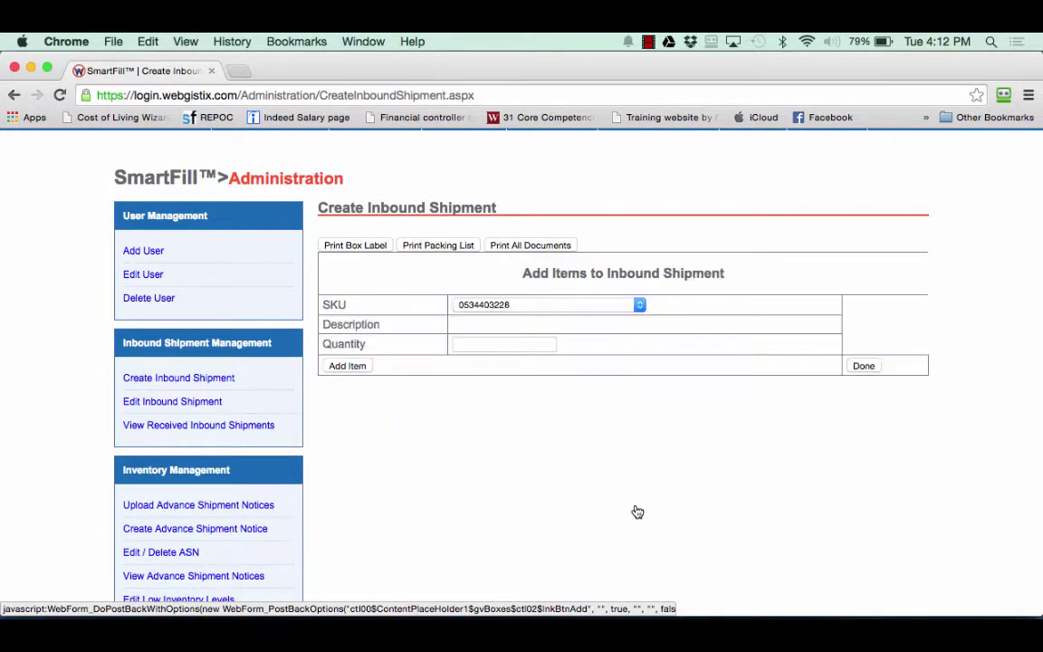
left_click(639, 307)
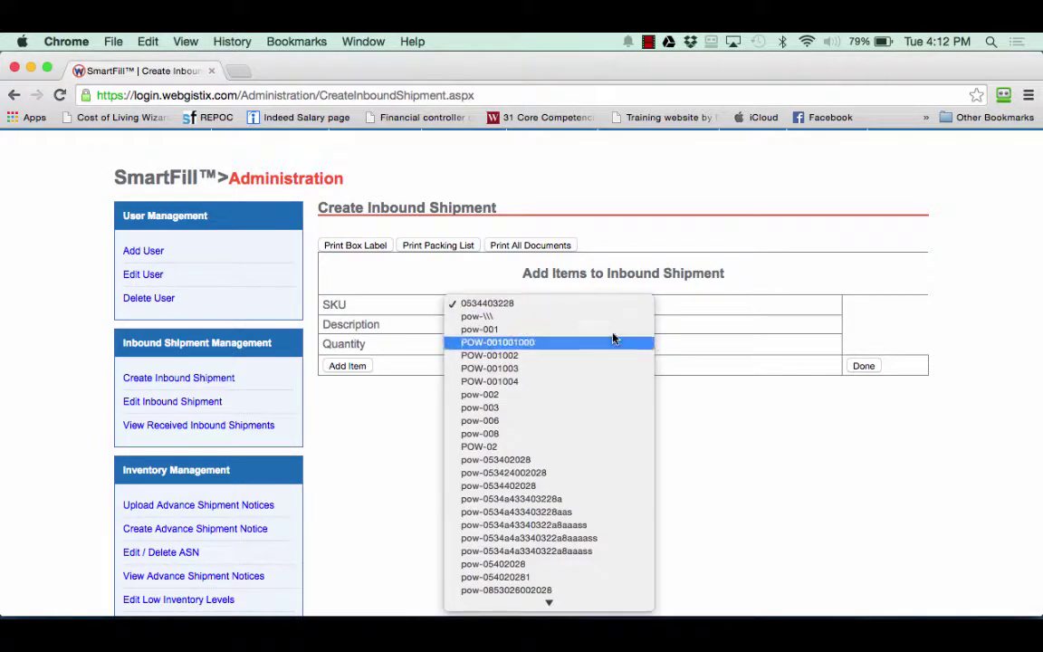
left_click(531, 454)
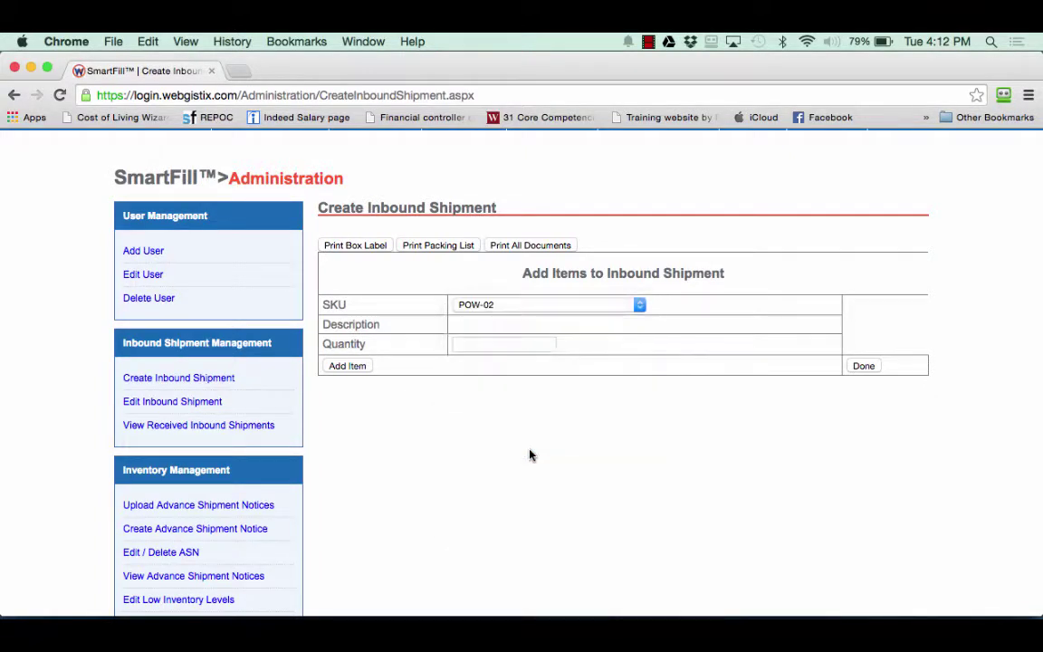
left_click(524, 342)
type("12")
left_click(494, 394)
left_click(639, 306)
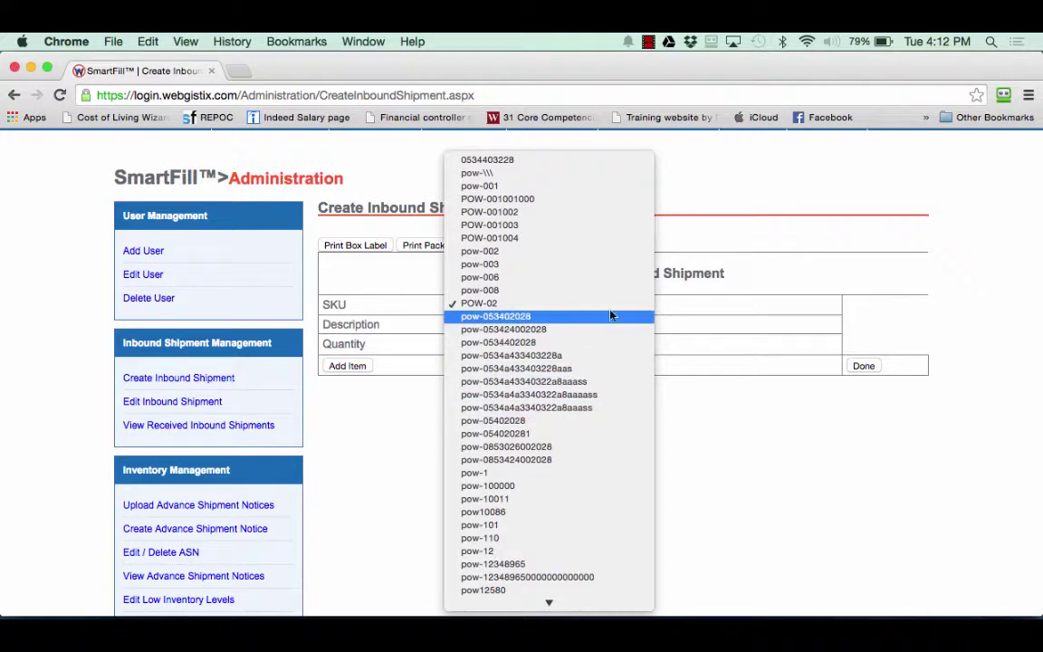
left_click(607, 356)
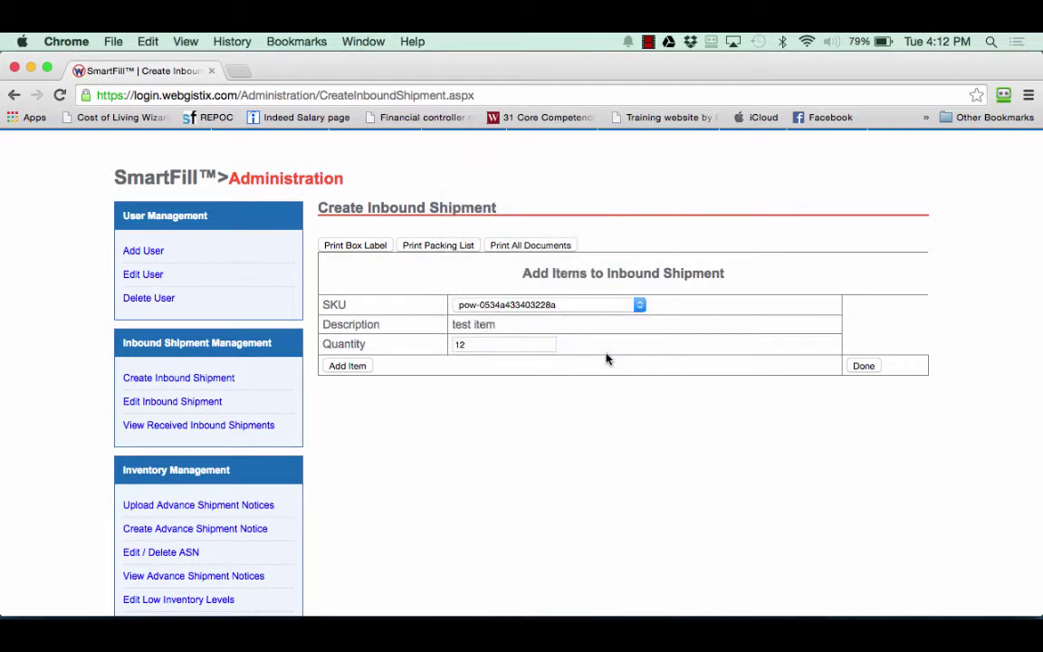
left_click(358, 368)
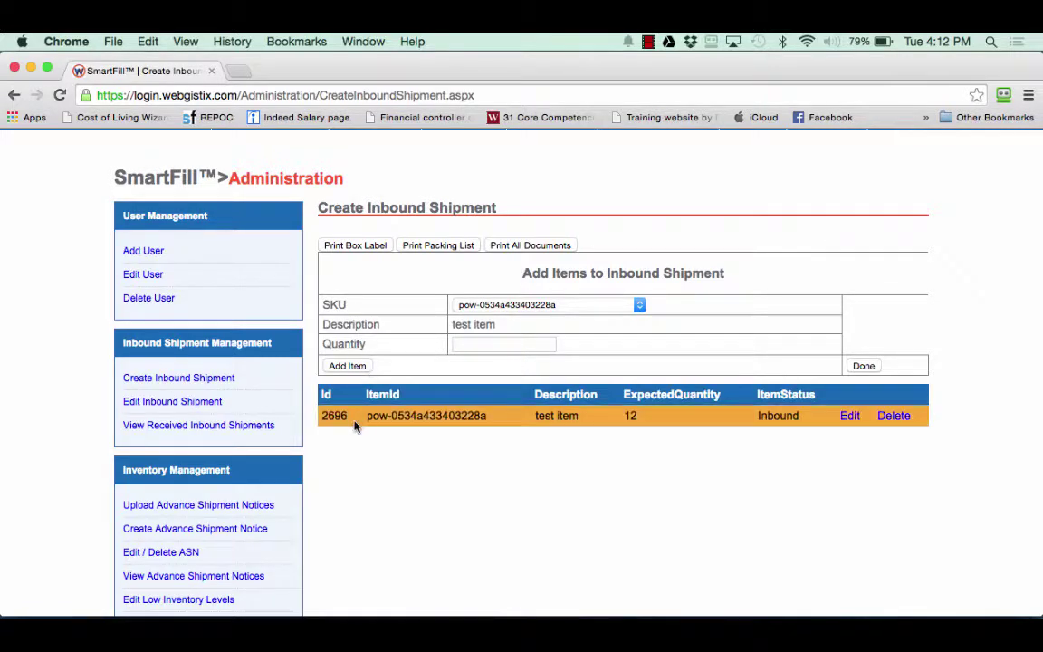
Add 34 of pow10086 (GPS) to the same box and return to the shipment.
left_click(631, 311)
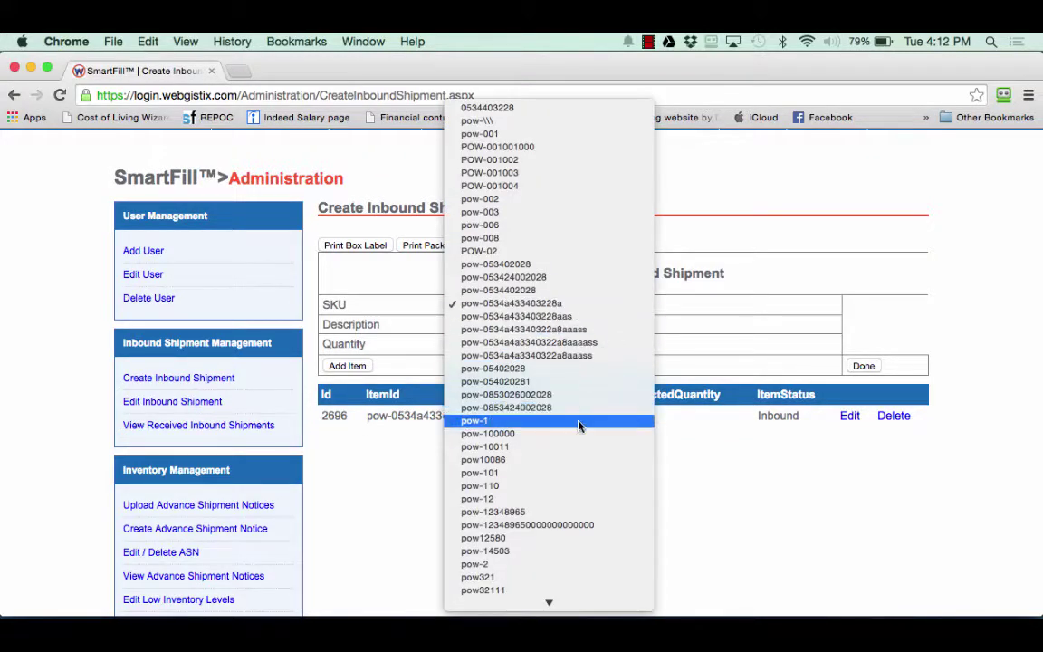
left_click(577, 461)
left_click(524, 345)
type("34")
left_click(369, 366)
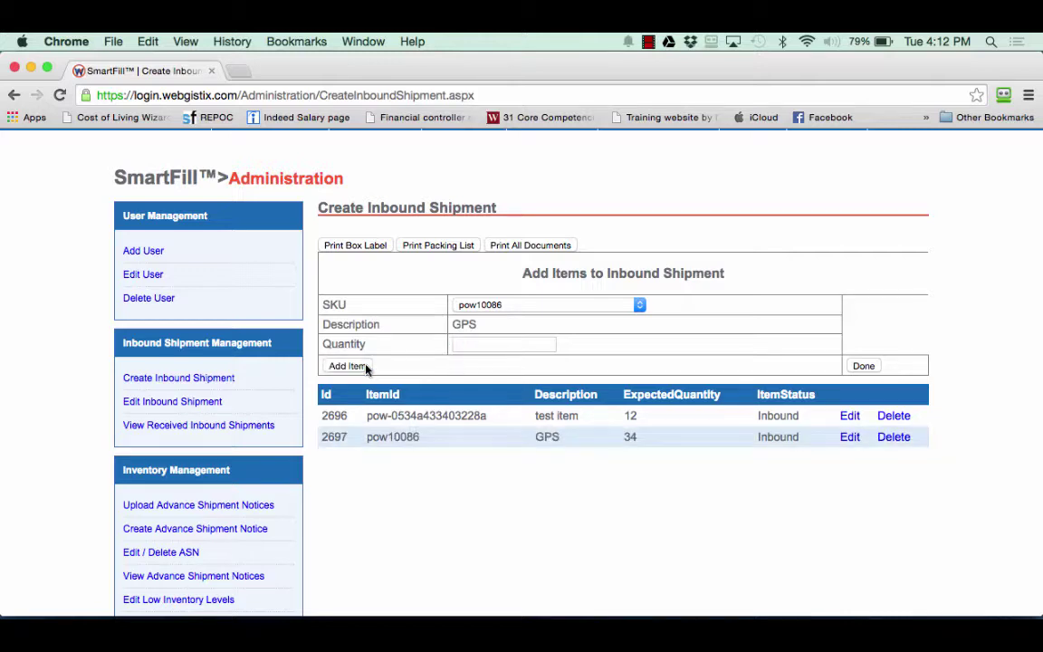
left_click(863, 366)
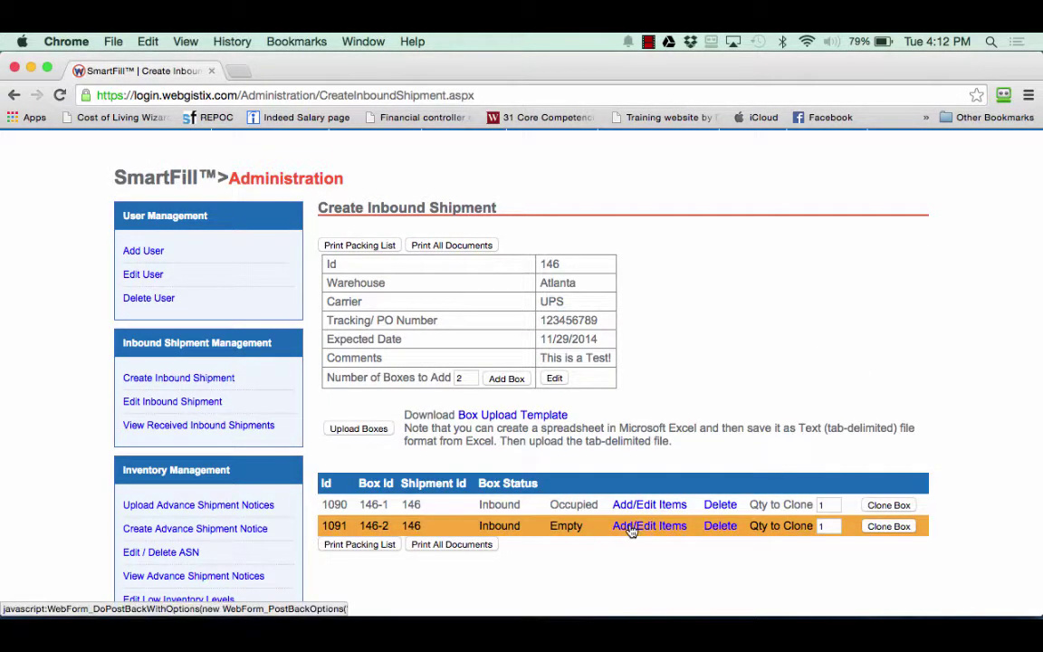
Compare box statuses: 146-1 is Occupied, 146-2 is Empty.
left_click_drag(551, 508, 592, 501)
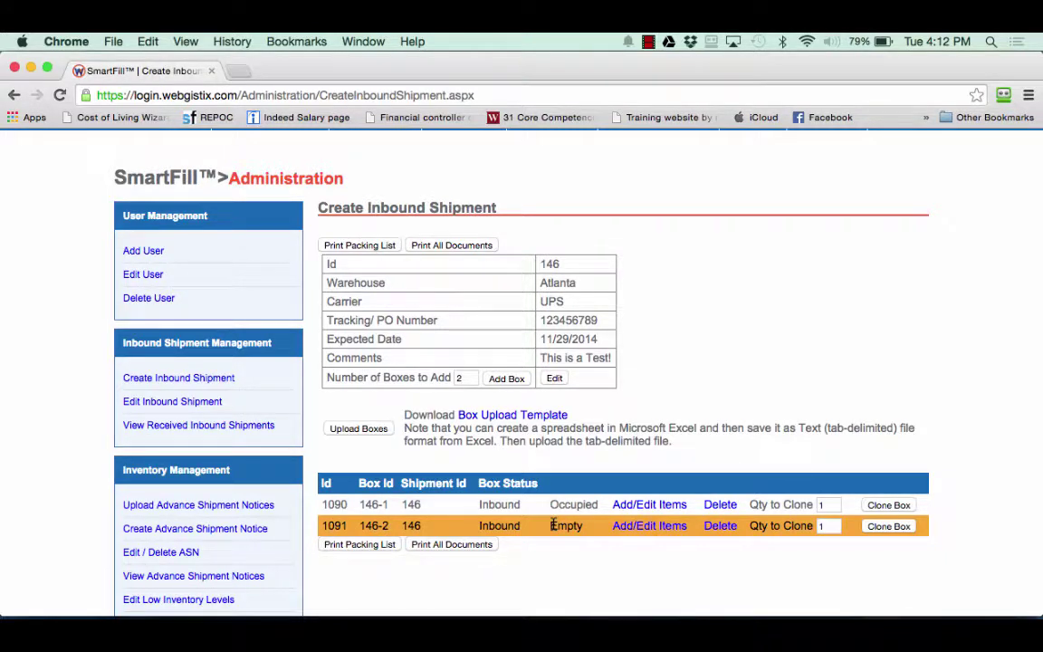
left_click_drag(552, 524, 569, 520)
left_click(602, 530)
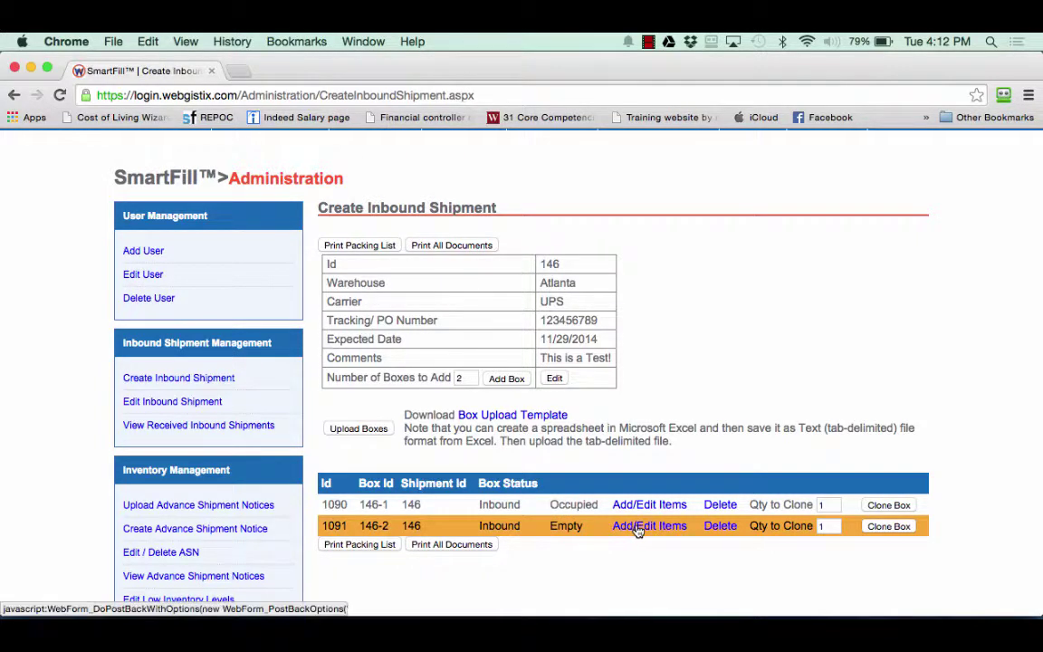
Add 3 of pow4568 (RH_testItem) to box 146-2.
left_click(649, 531)
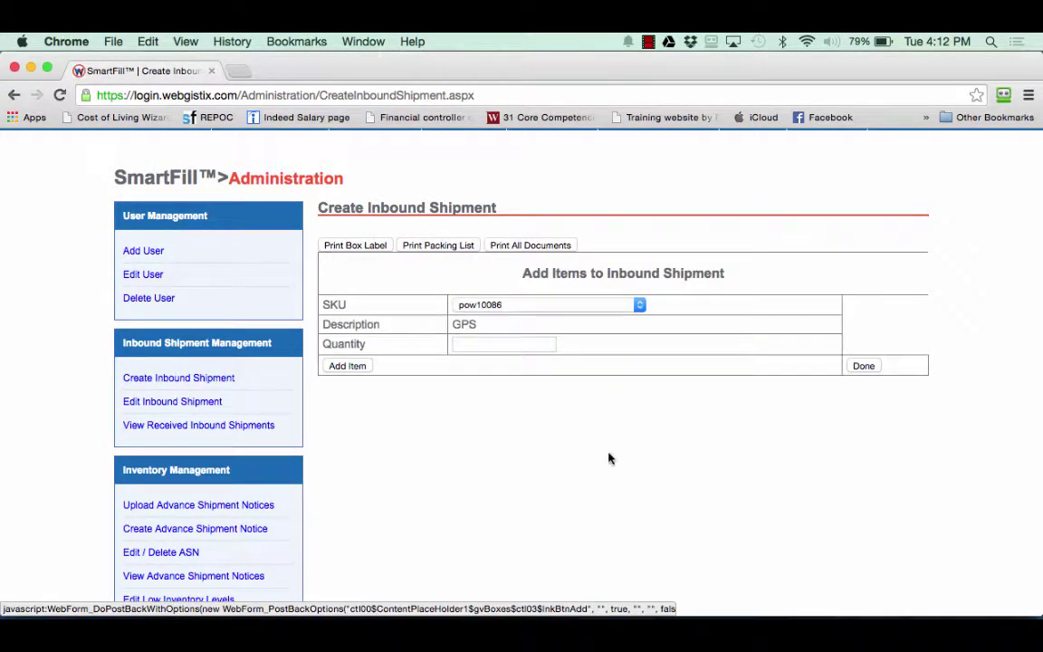
left_click(640, 302)
left_click(551, 501)
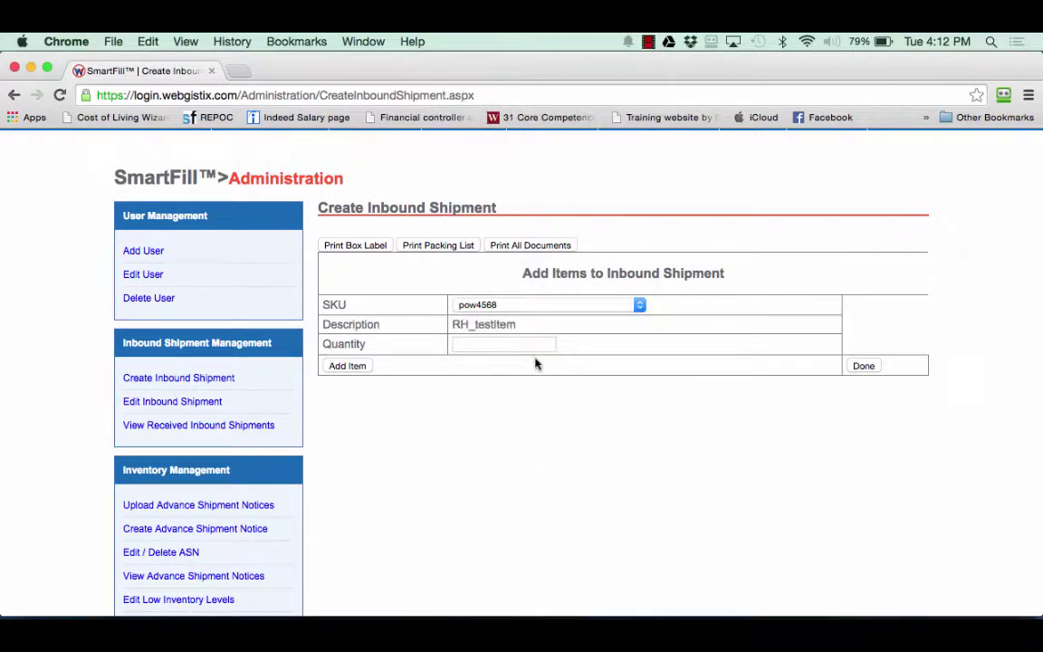
left_click(534, 345)
type("3")
left_click(351, 365)
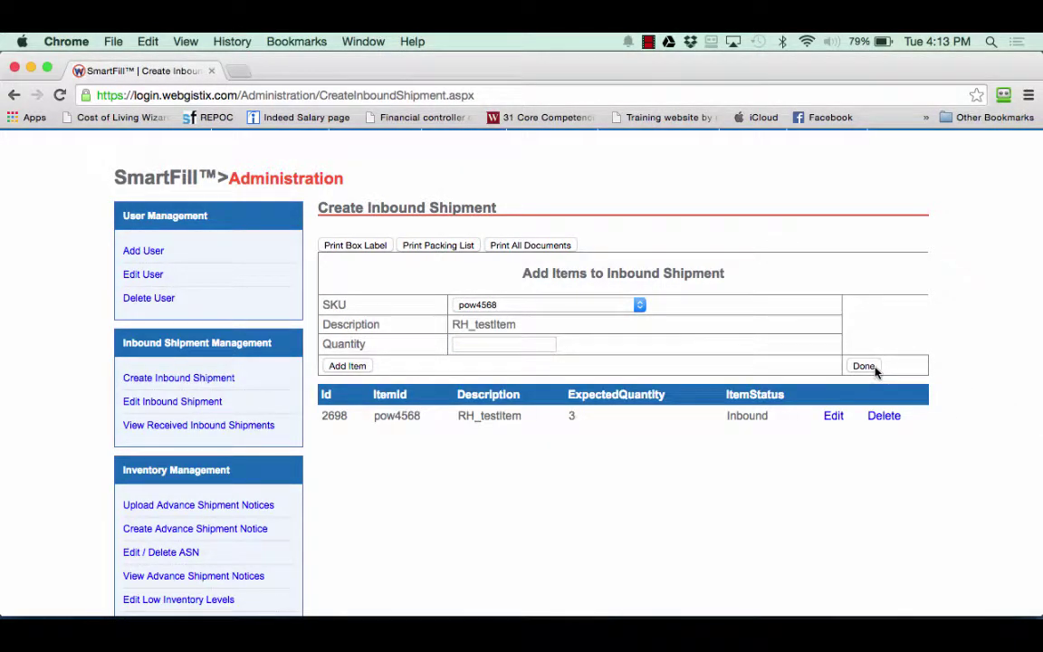
left_click(865, 366)
Confirm both boxes 146-1 and 146-2 now show Occupied.
scroll(964, 405, "down", 1)
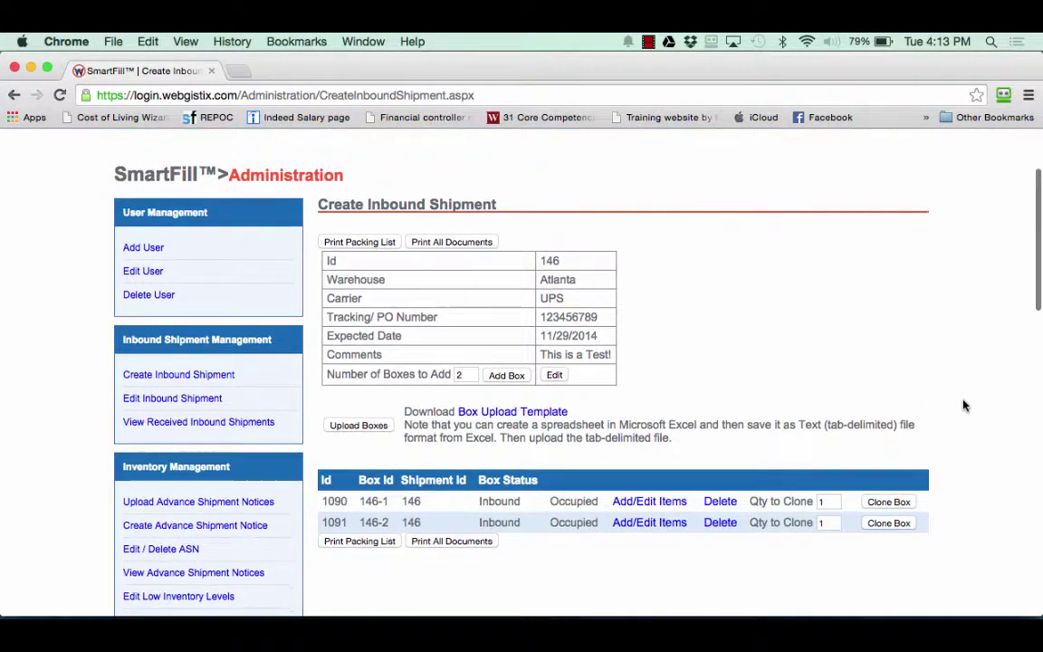
scroll(962, 404, "down", 1)
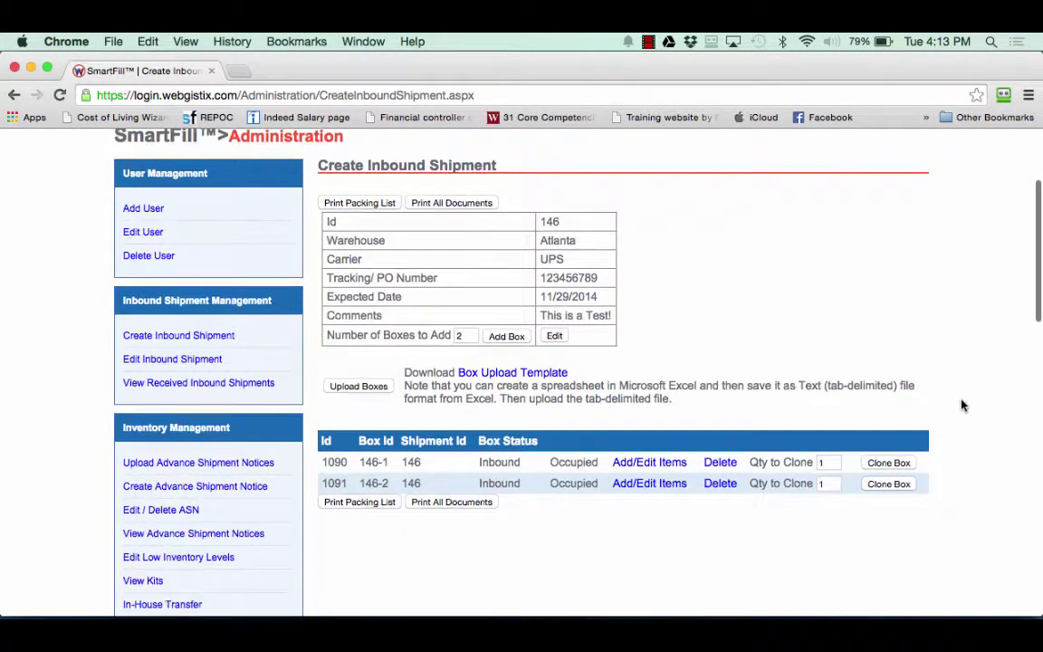
left_click_drag(561, 462, 600, 480)
left_click(601, 487)
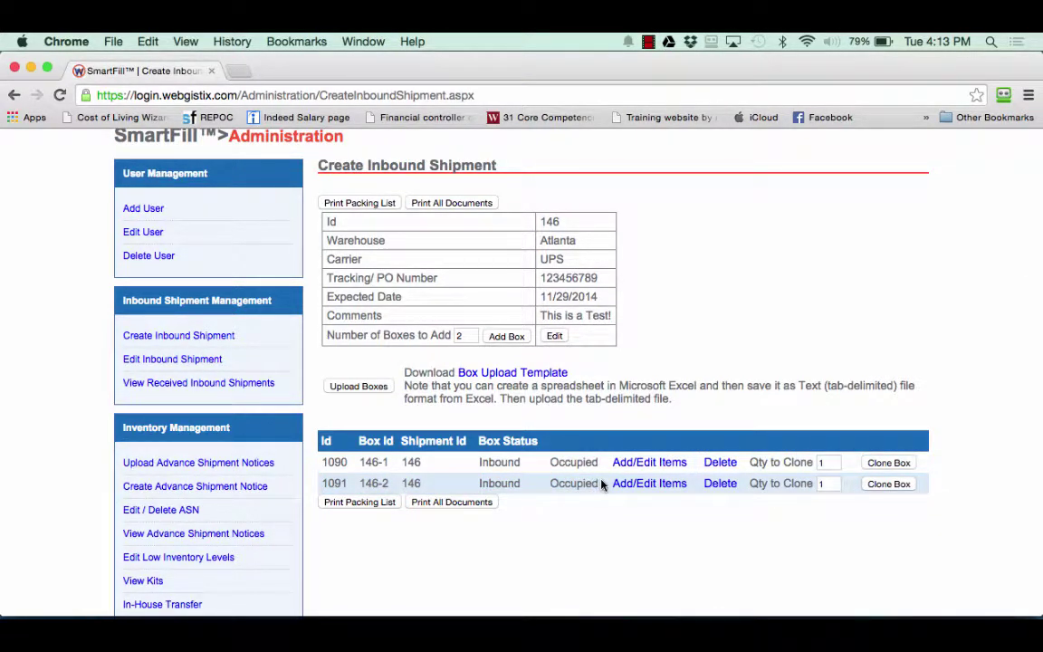
Clone box 146-1 twice, creating boxes 146-3 and 146-4.
left_click(837, 463)
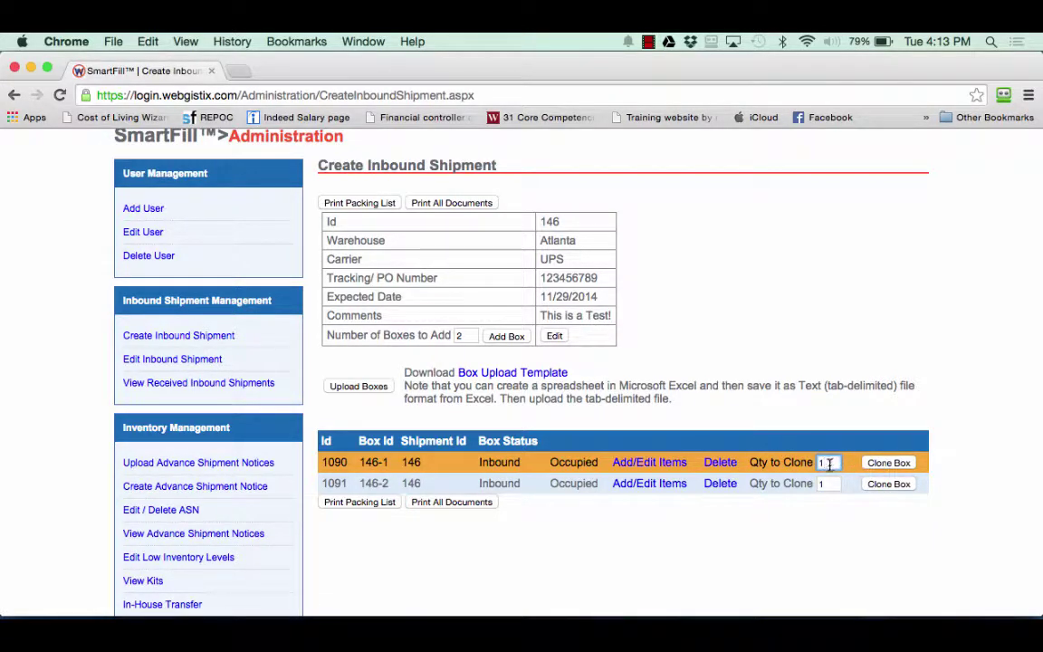
left_click(829, 463)
type("2")
left_click(871, 463)
scroll(830, 475, "down", 1)
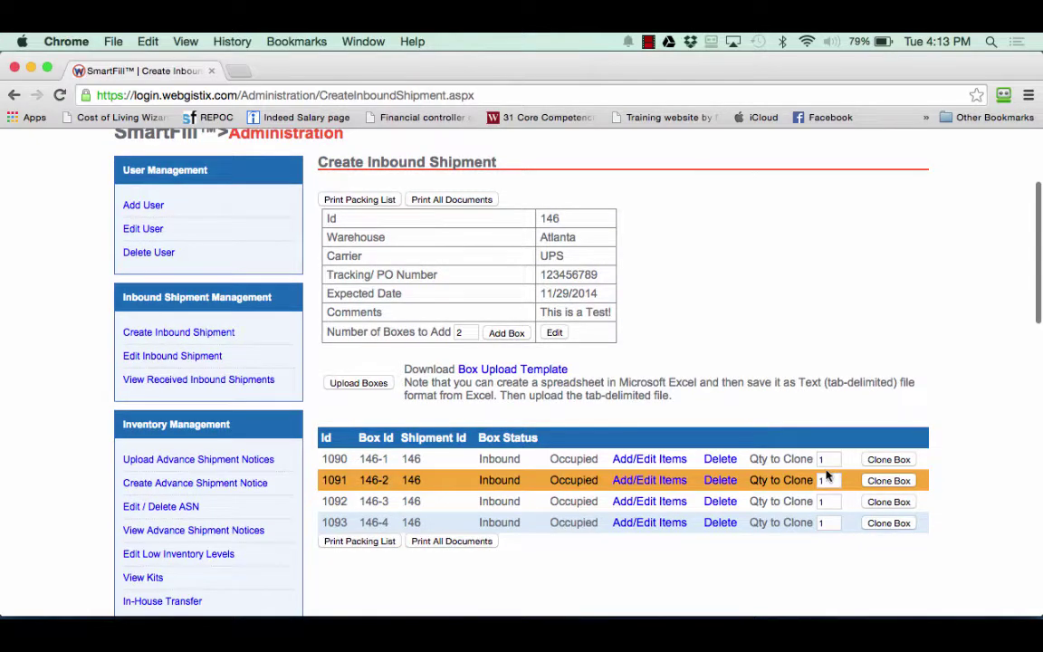
scroll(825, 475, "down", 1)
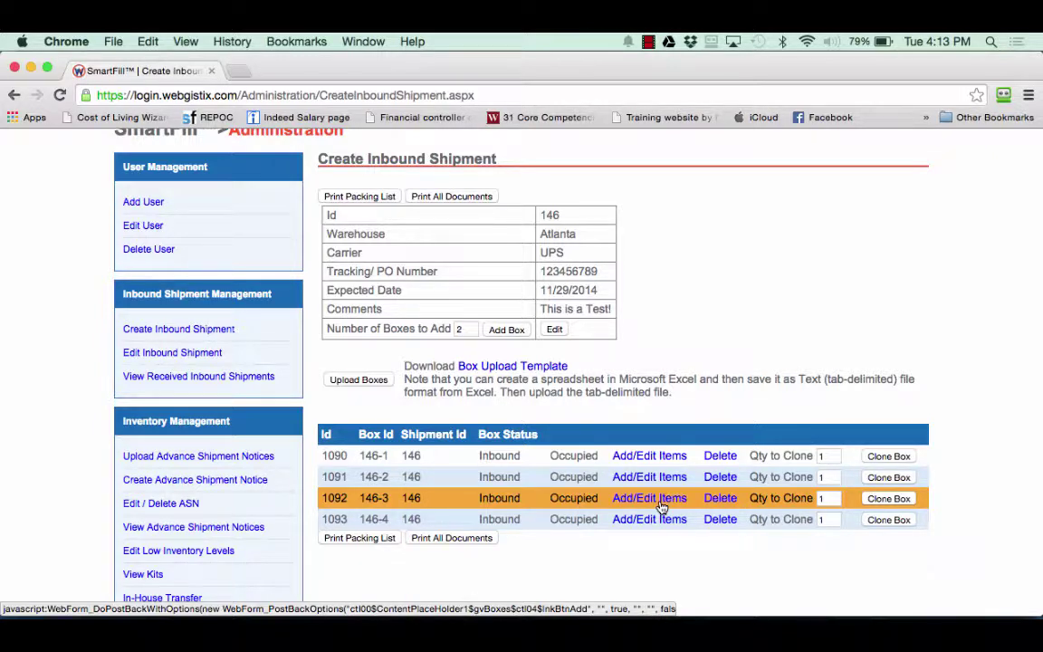
Change the test item quantity in box 146-3 from 12 to 54.
left_click(662, 507)
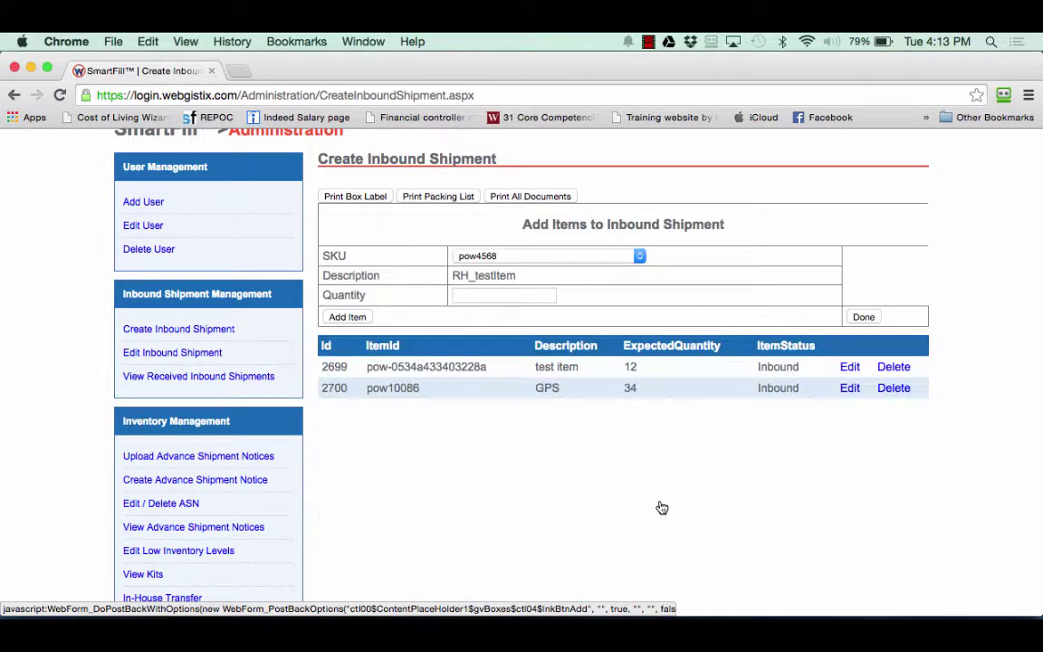
left_click(852, 367)
double_click(674, 367)
type("54")
left_click(796, 366)
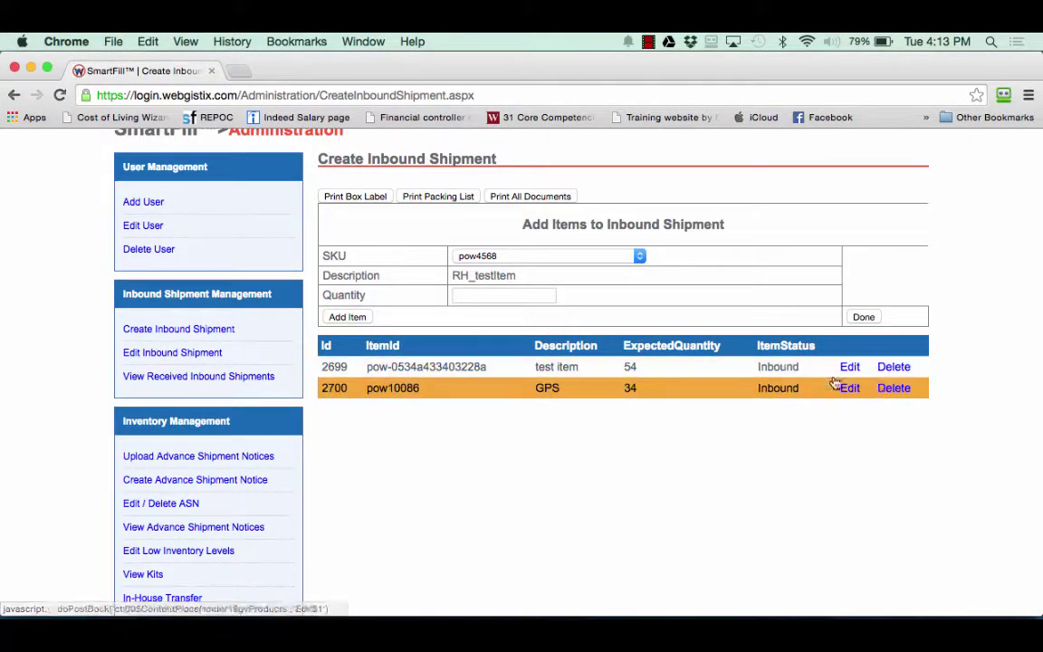
Delete the GPS item from box 146-3 and return to the shipment's box list.
left_click(894, 389)
left_click(648, 262)
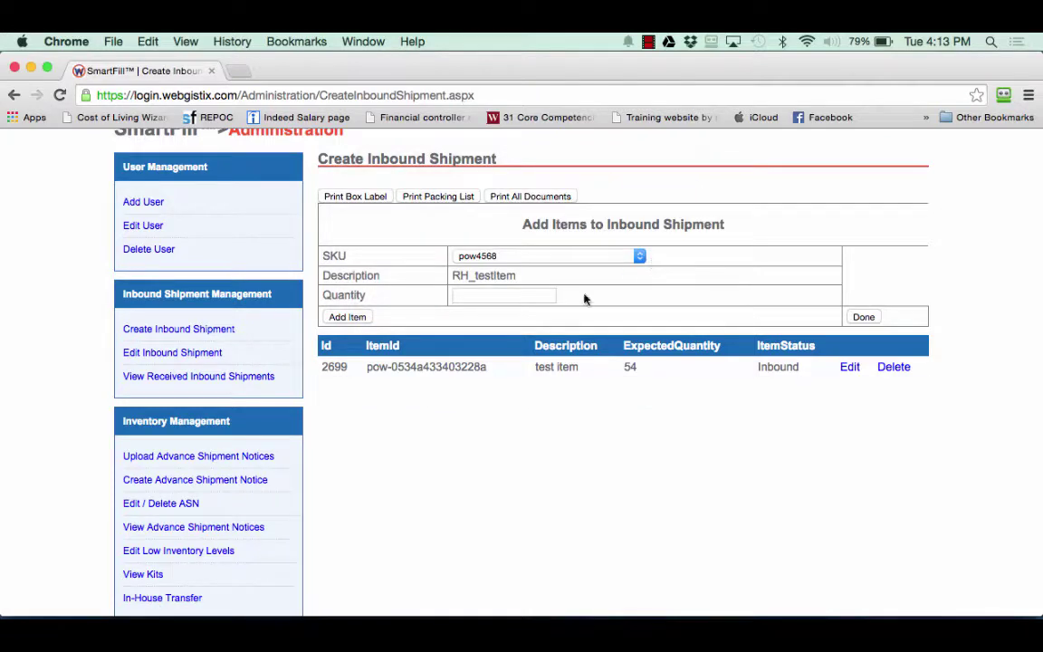
left_click(864, 317)
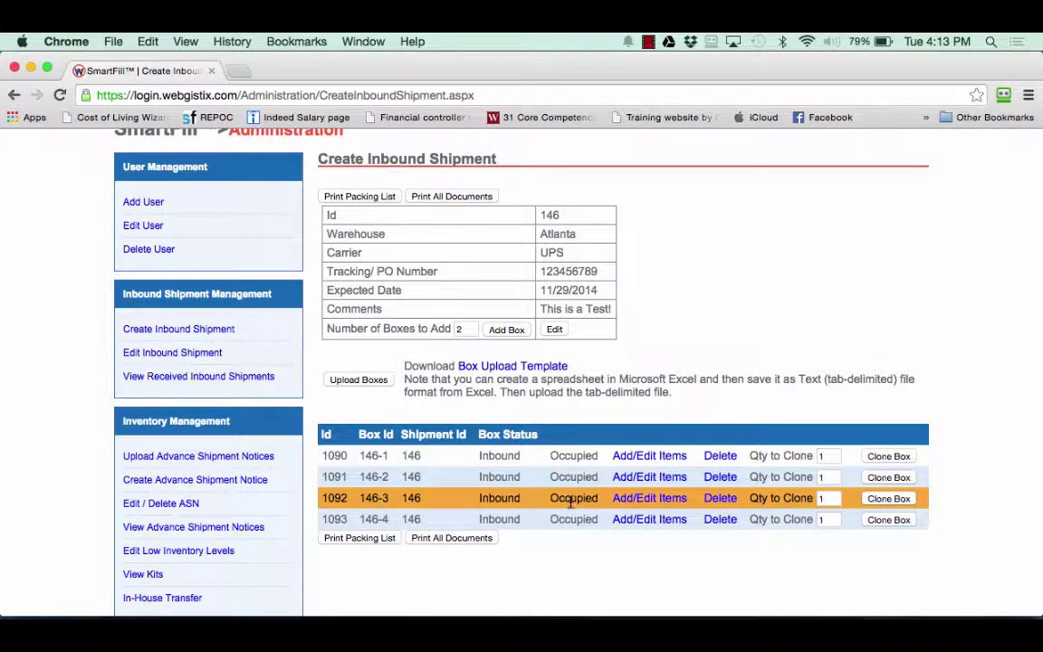
scroll(580, 536, "down", 1)
scroll(580, 536, "down", 1)
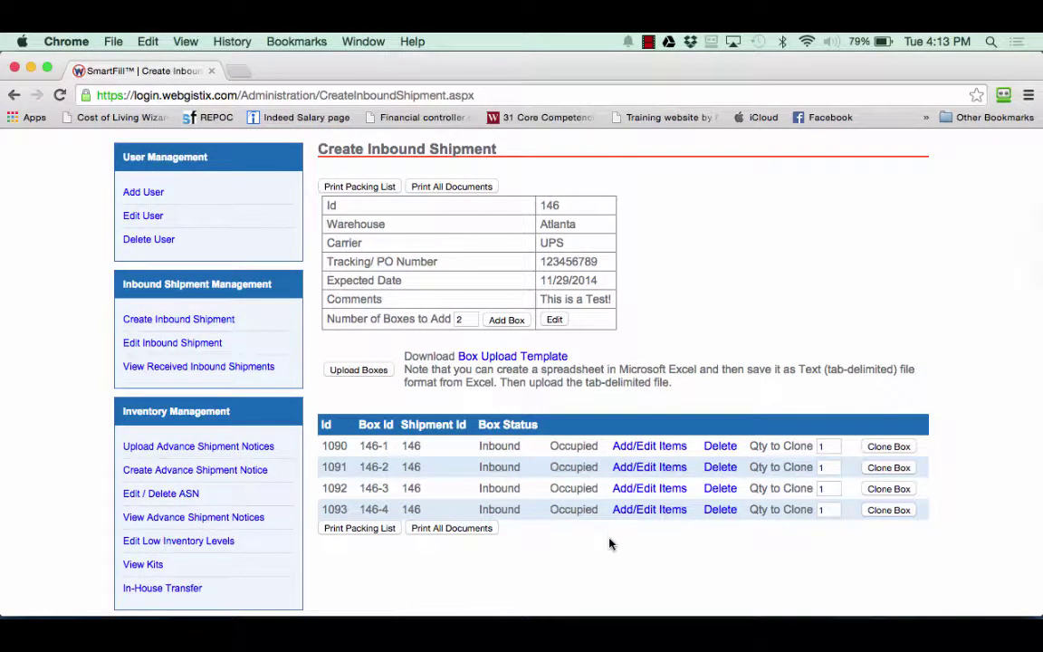
scroll(656, 411, "up", 5)
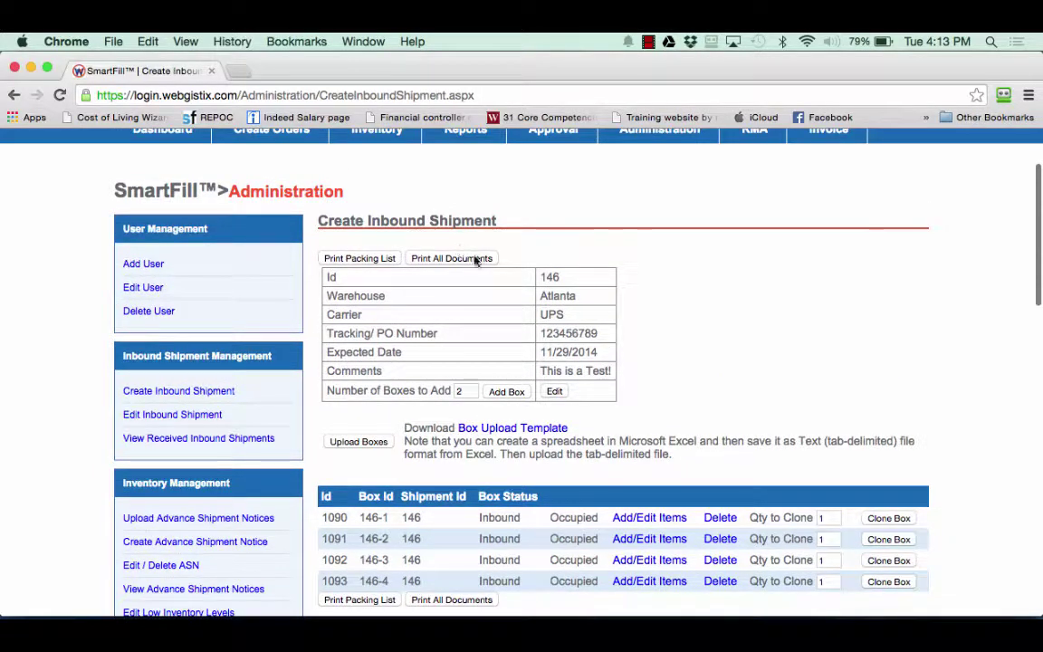
Print all documents for shipment 146 and review its packing list PDF: 4 boxes, 3 SKUs, 149 items.
left_click(455, 260)
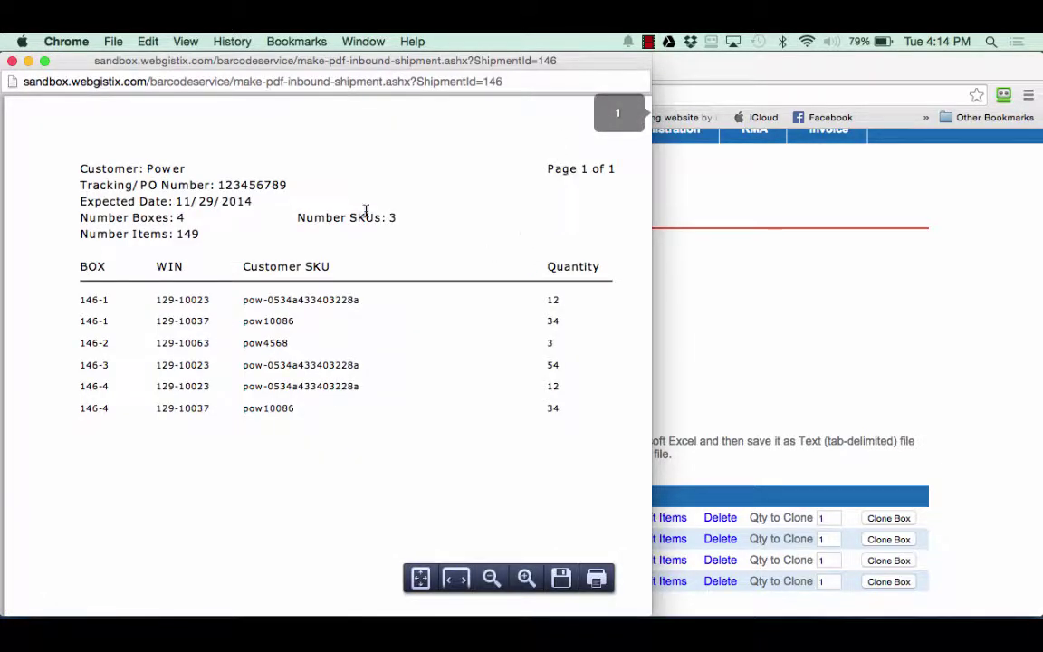
scroll(392, 217, "down", 1)
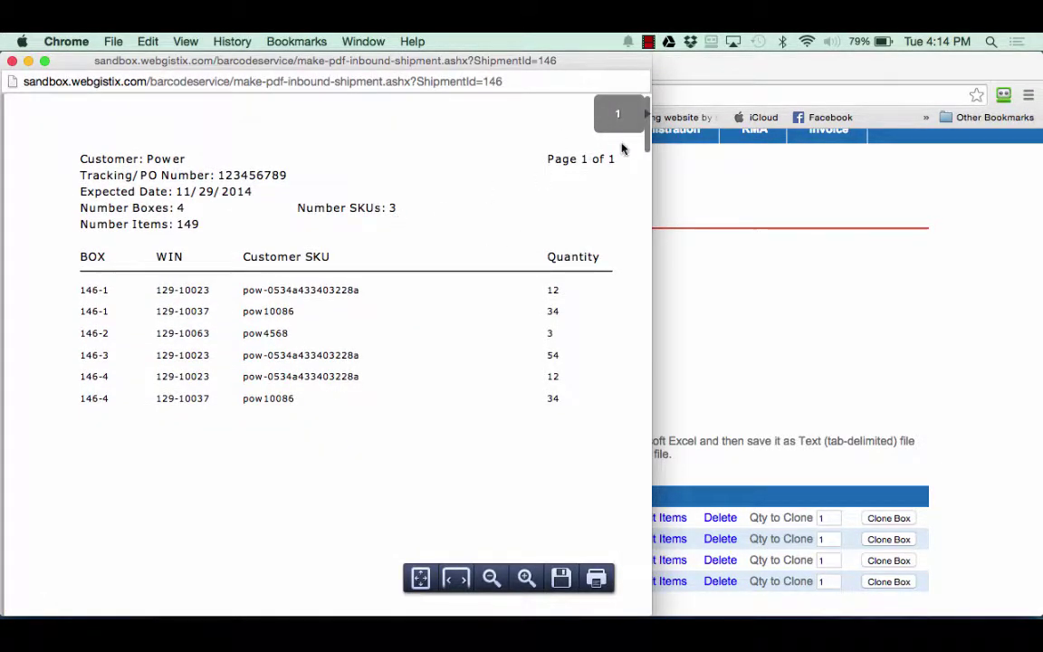
left_click_drag(648, 142, 678, 127)
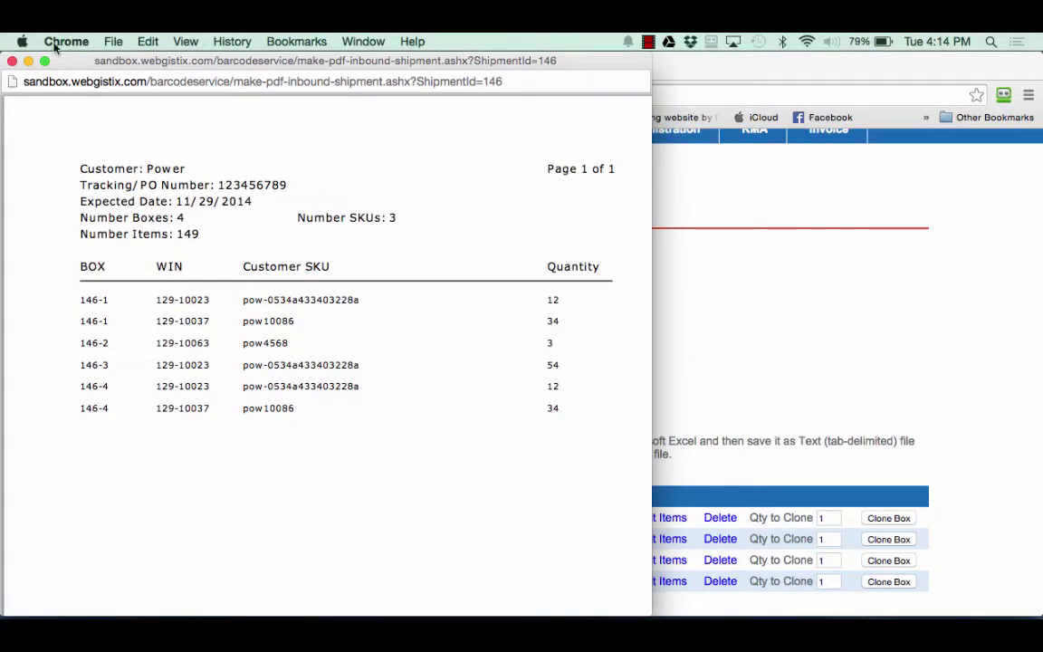